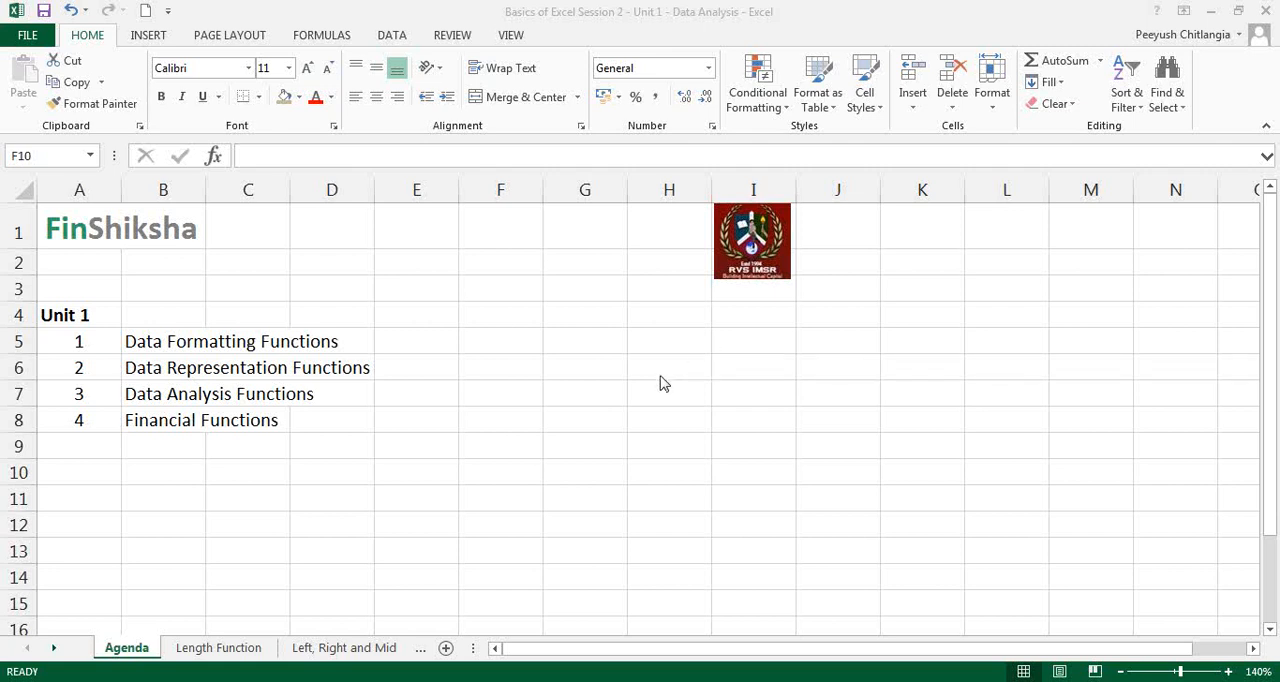
Step: Open the Length Function sheet and review the part numbers in A5:A13
{"action": "left_click", "coordinate": [232, 651]}
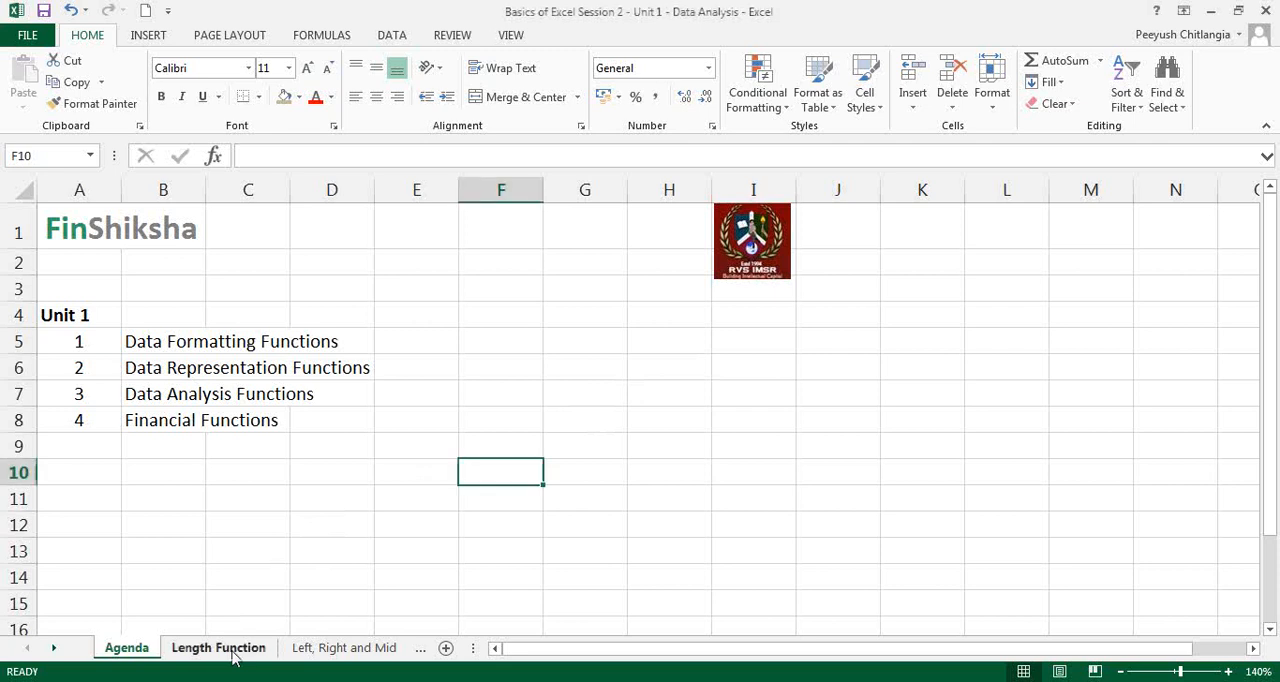
{"action": "left_click", "coordinate": [232, 650]}
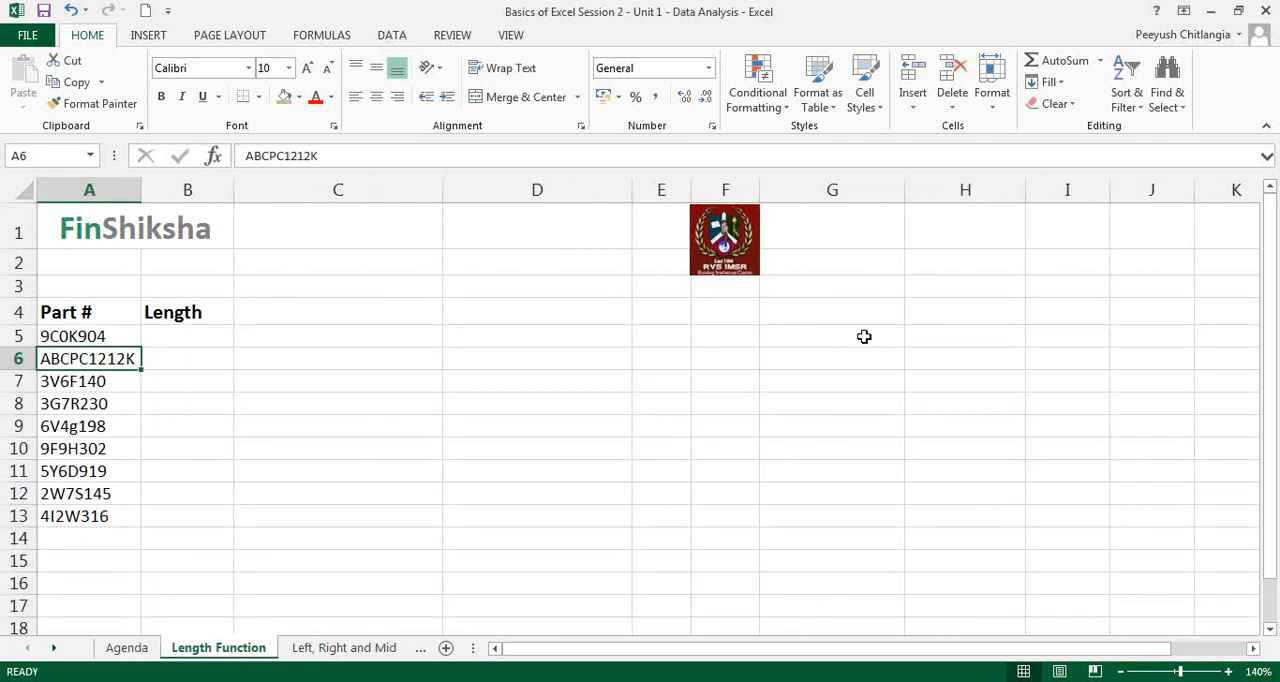
{"action": "left_click_drag", "start_coordinate": [92, 336], "coordinate": [100, 514]}
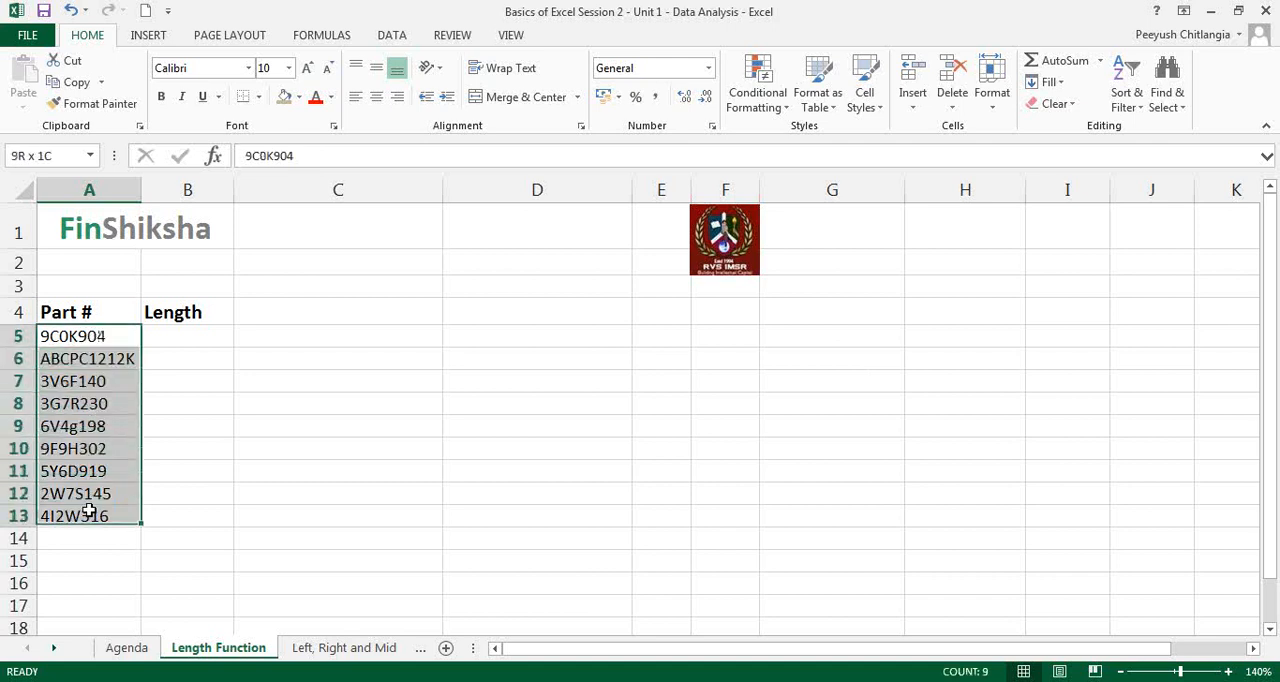
{"action": "left_click", "coordinate": [129, 554]}
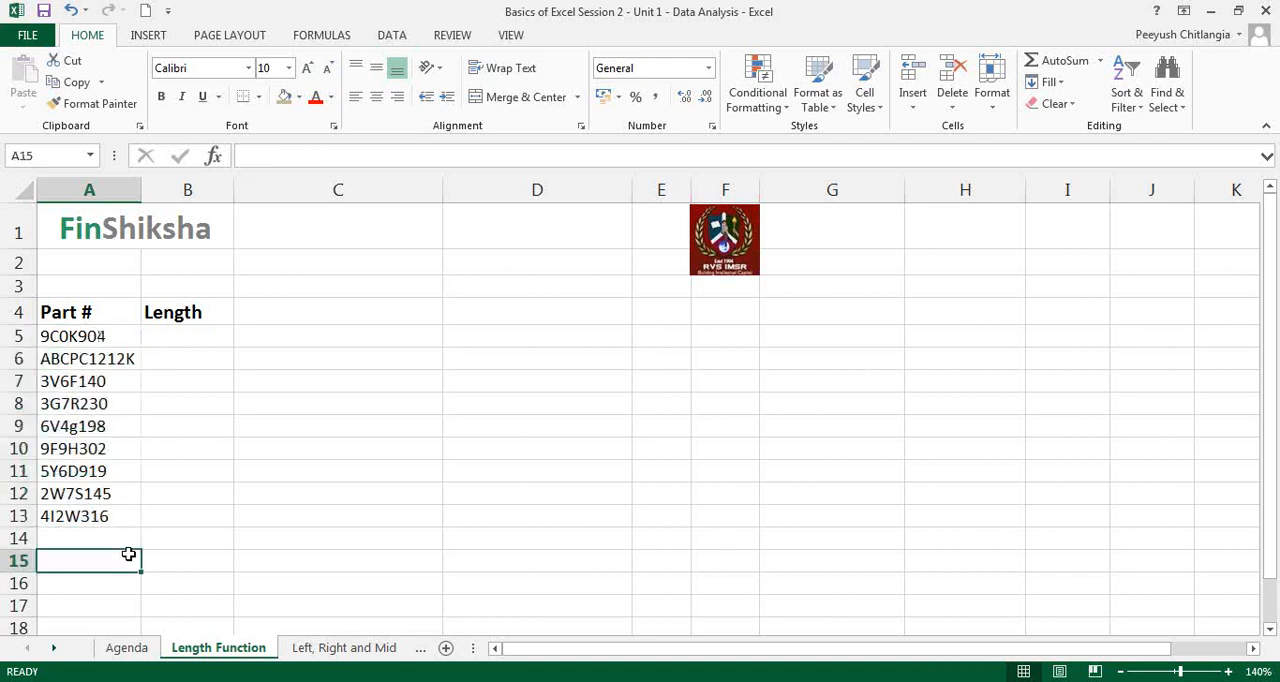
Step: Replace the part number in A7 with INV201415011
{"action": "left_click", "coordinate": [104, 337]}
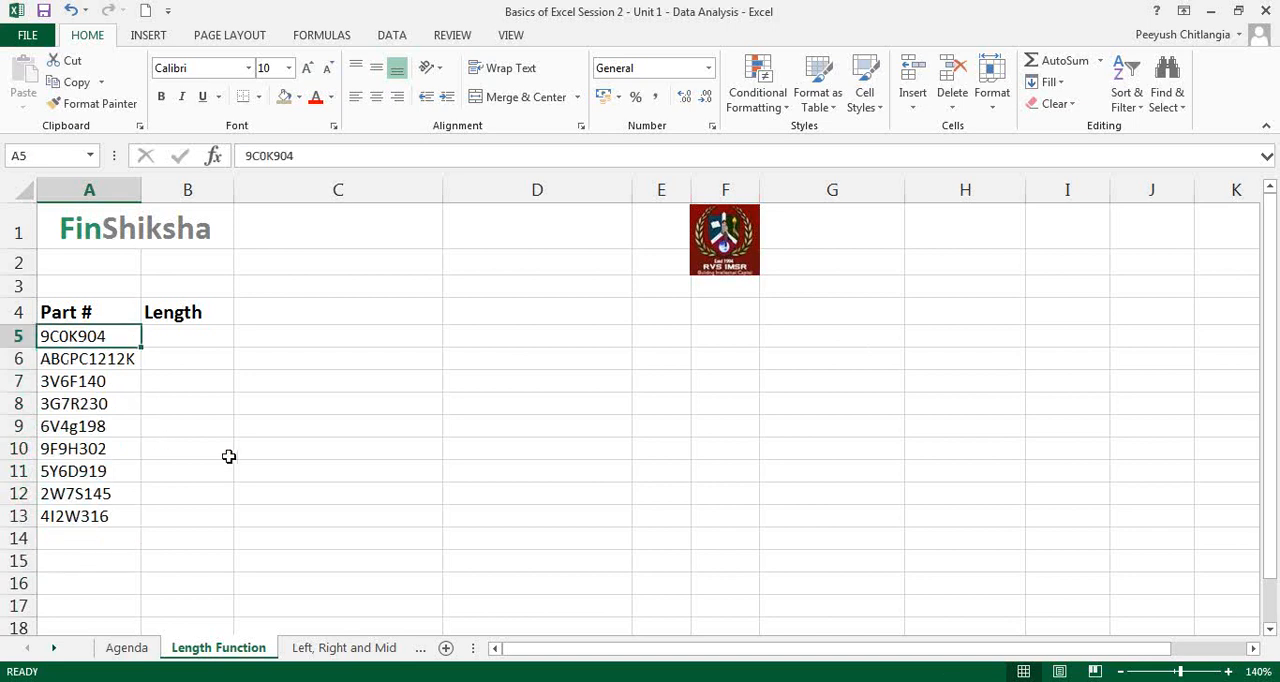
{"action": "key", "text": "Down"}
{"action": "key", "text": "Down"}
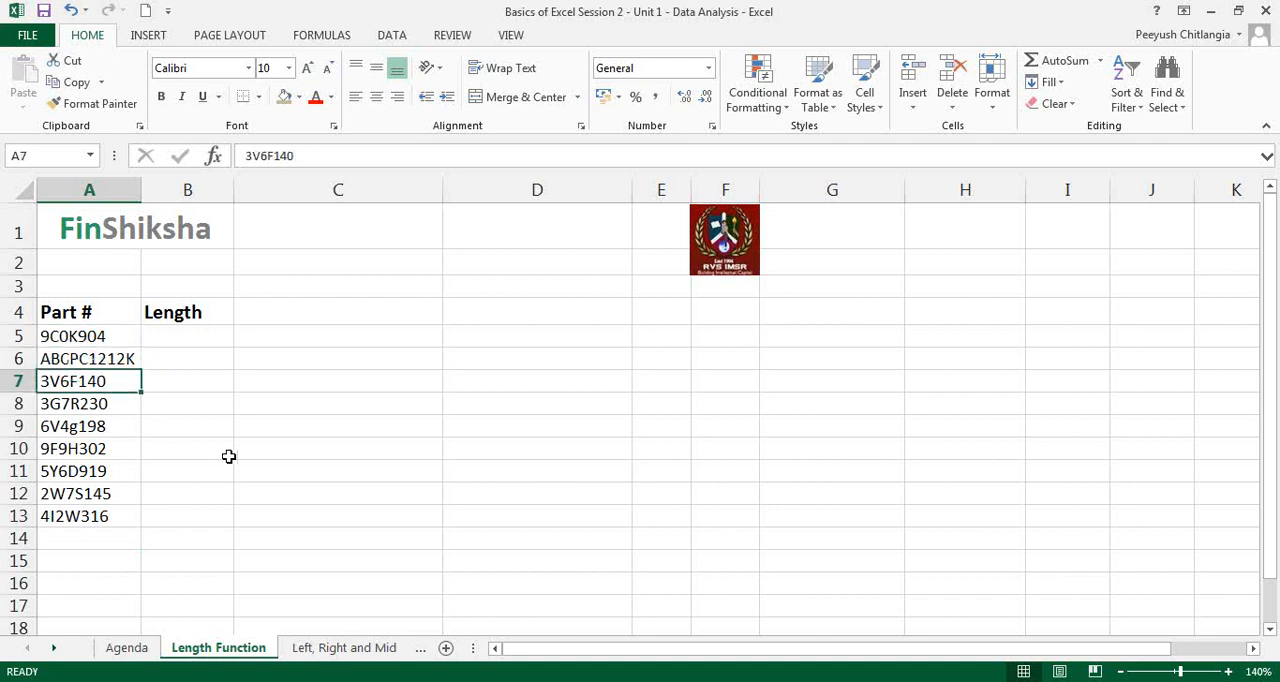
{"action": "type", "text": "INV20"}
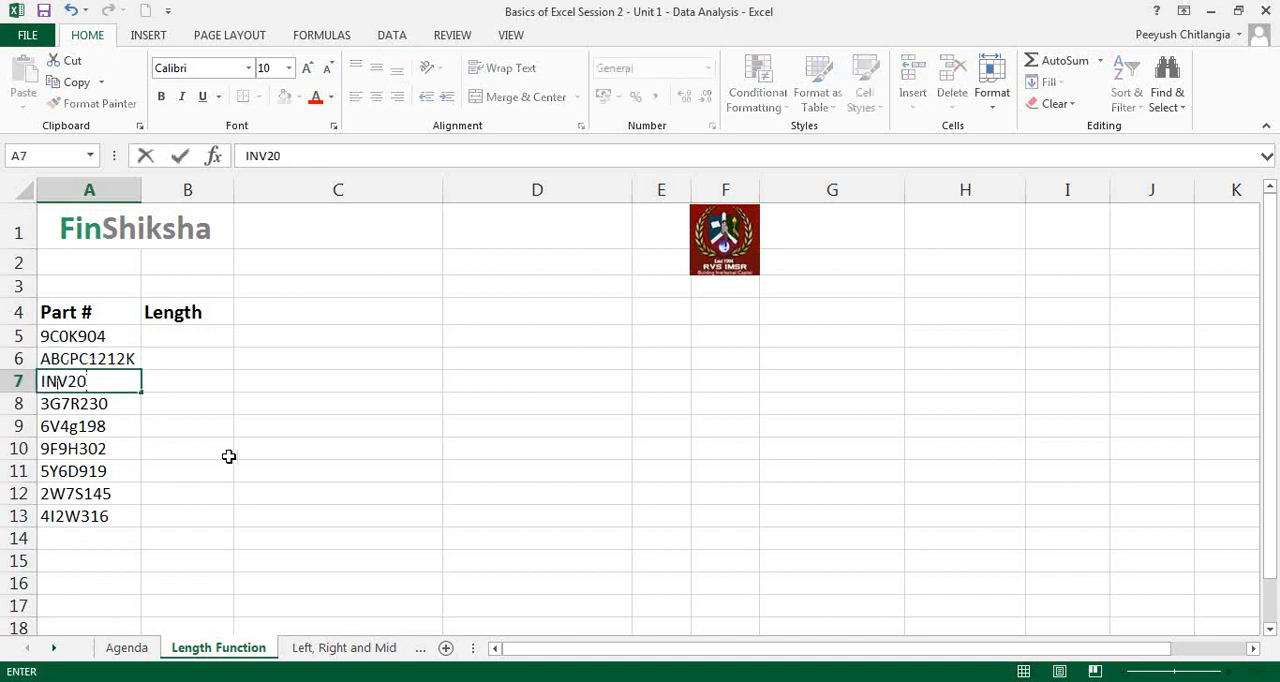
{"action": "type", "text": "1415011"}
{"action": "key", "text": "Return"}
Step: Write the formula =LEN(A5) in B5, under the Length header
{"action": "key", "text": "Up"}
{"action": "key", "text": "Right"}
{"action": "key", "text": "Up"}
{"action": "key", "text": "Up"}
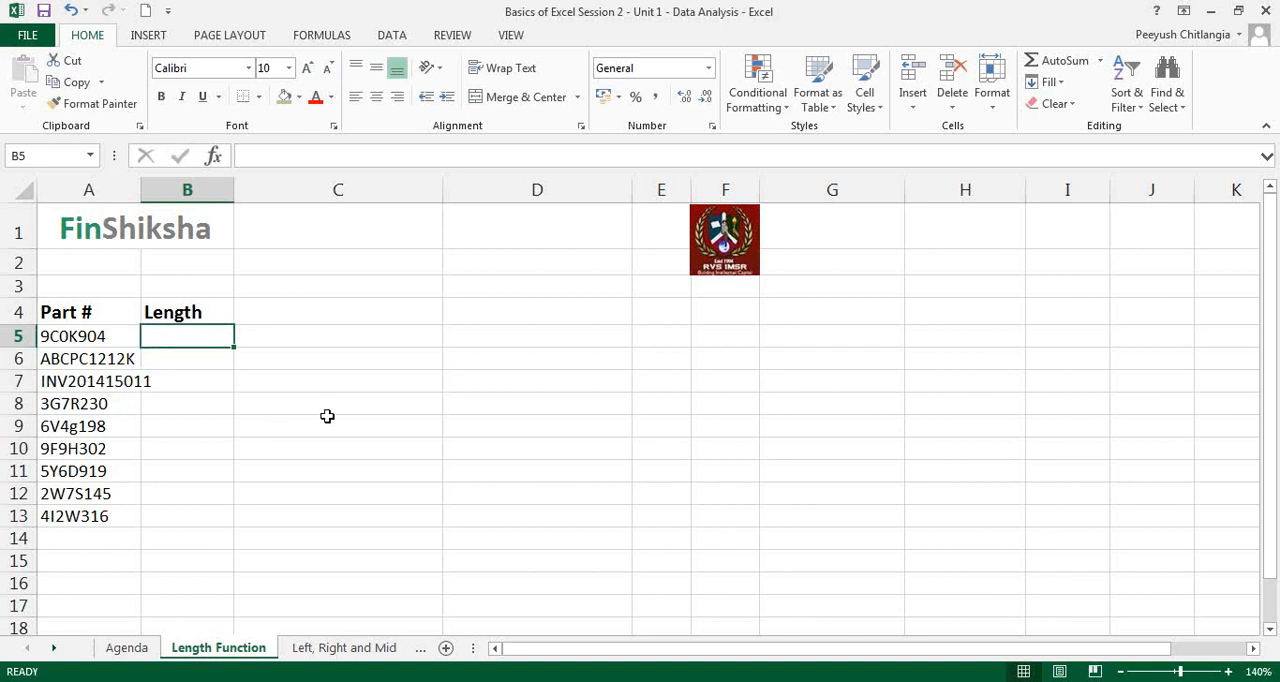
{"action": "type", "text": "=len"}
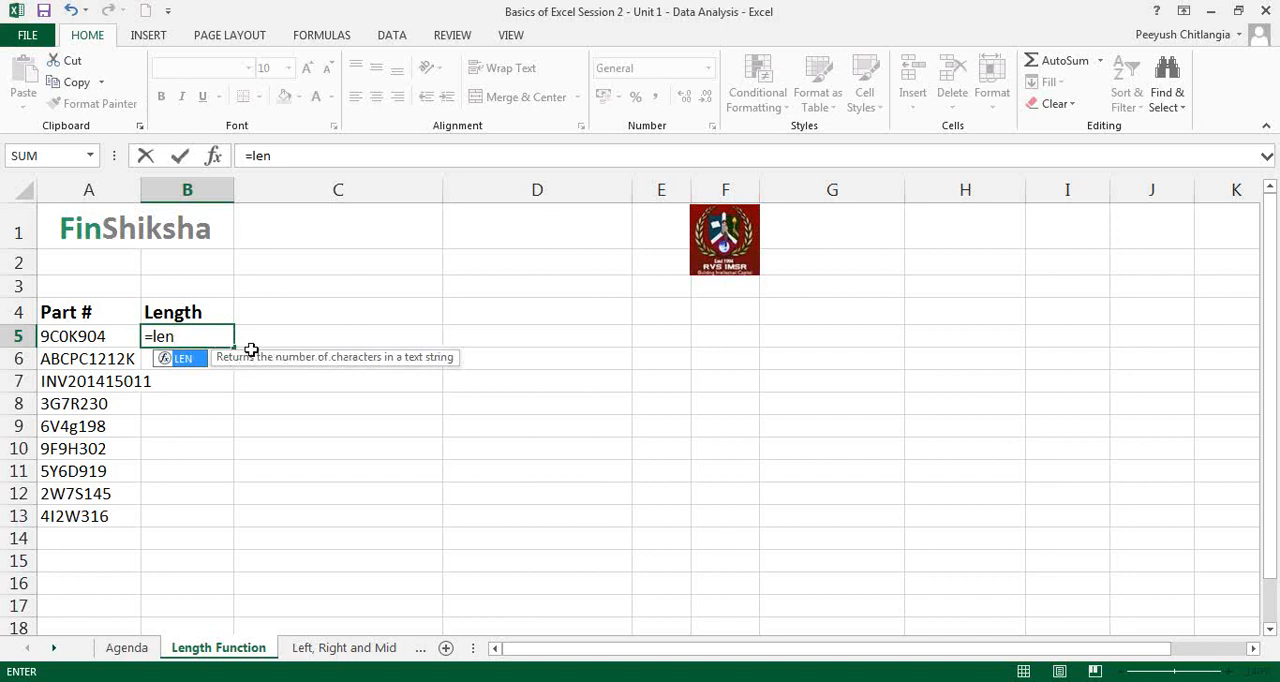
{"action": "type", "text": "("}
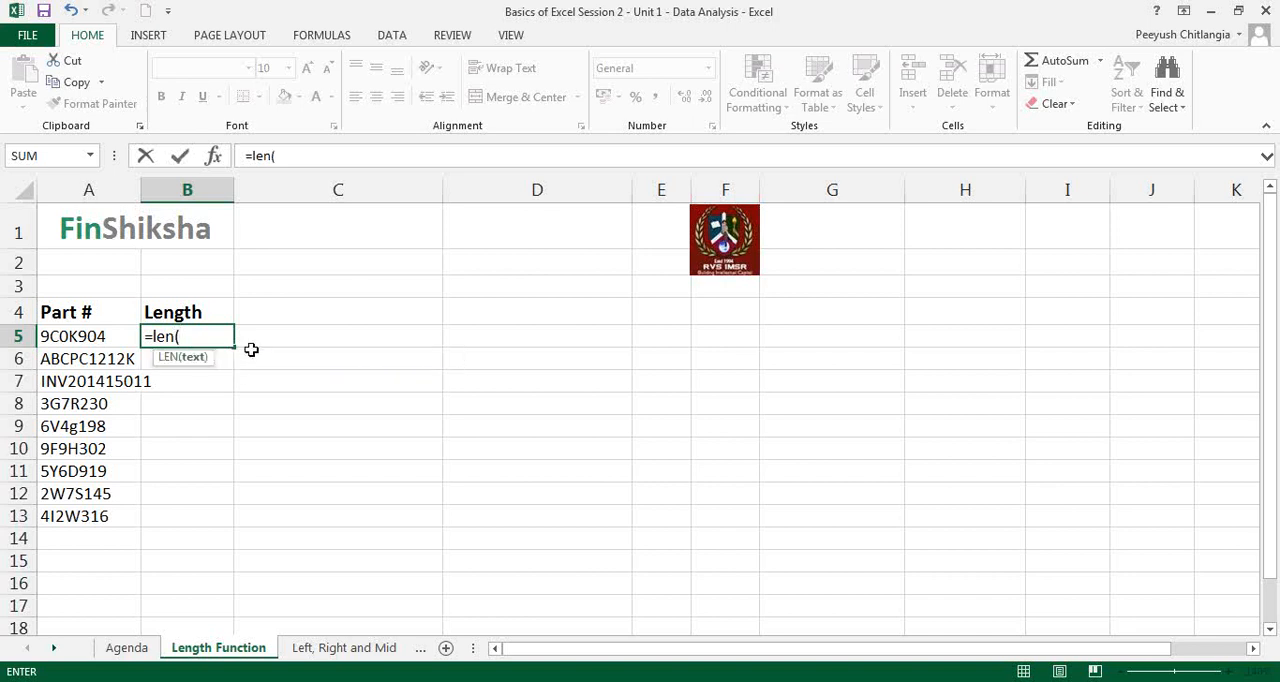
{"action": "left_click", "coordinate": [69, 334]}
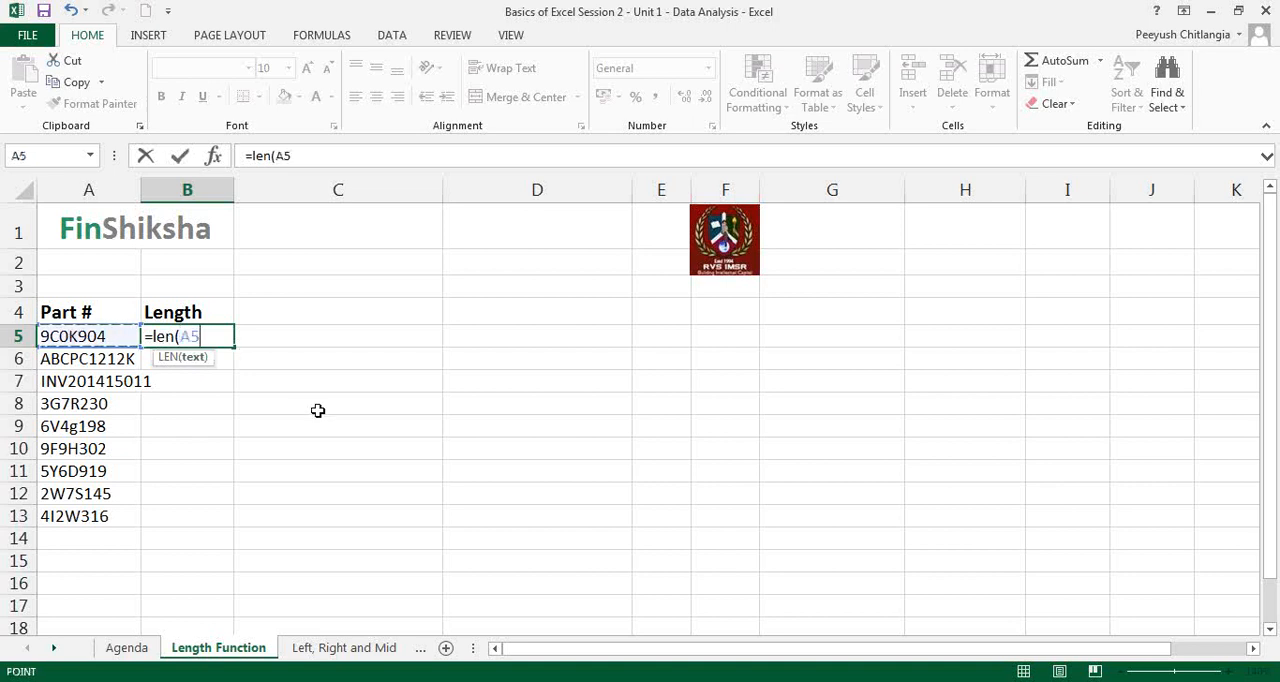
{"action": "type", "text": ")"}
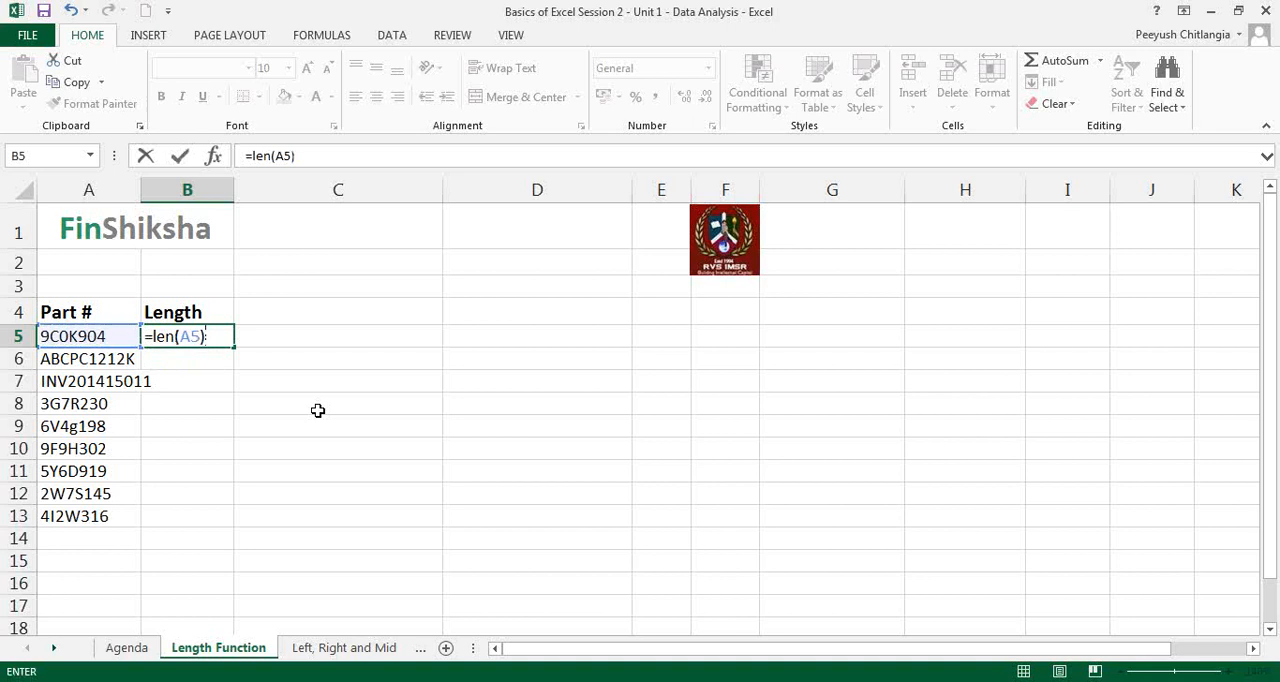
Step: Check the LEN formula's function arguments and accept it with A5 as the text
{"action": "left_click", "coordinate": [188, 18]}
{"action": "left_click", "coordinate": [213, 156]}
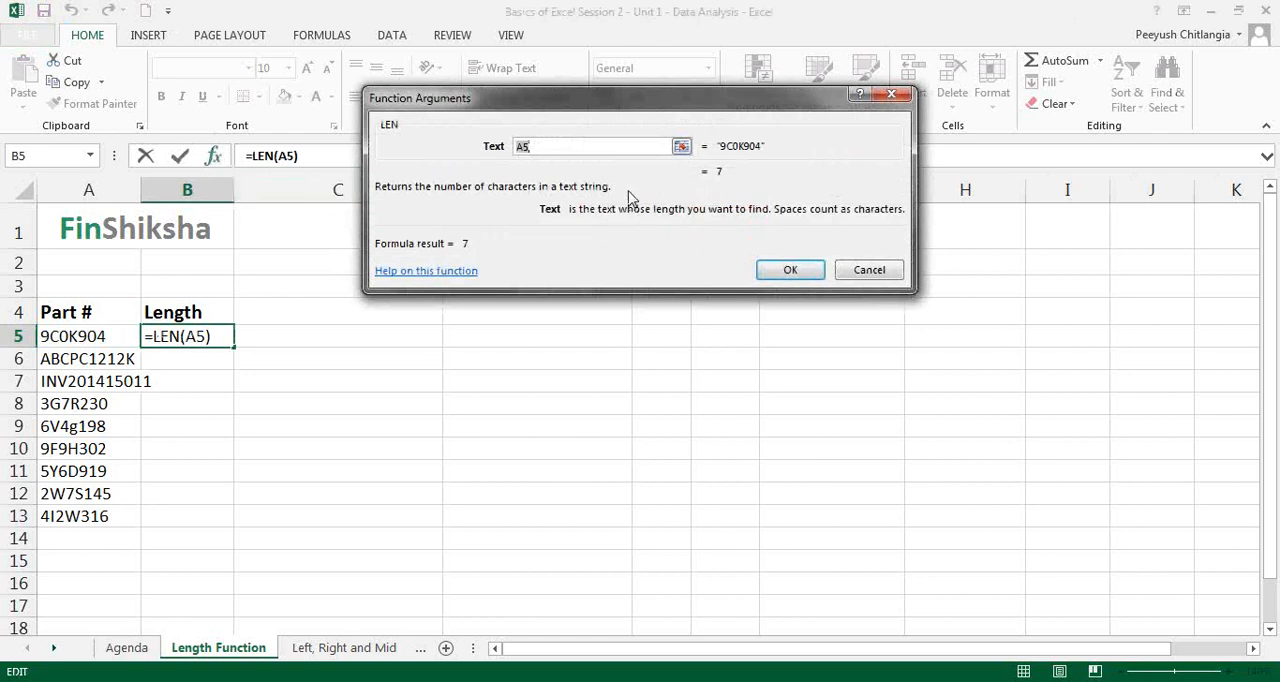
{"action": "left_click", "coordinate": [551, 147]}
{"action": "left_click", "coordinate": [802, 272]}
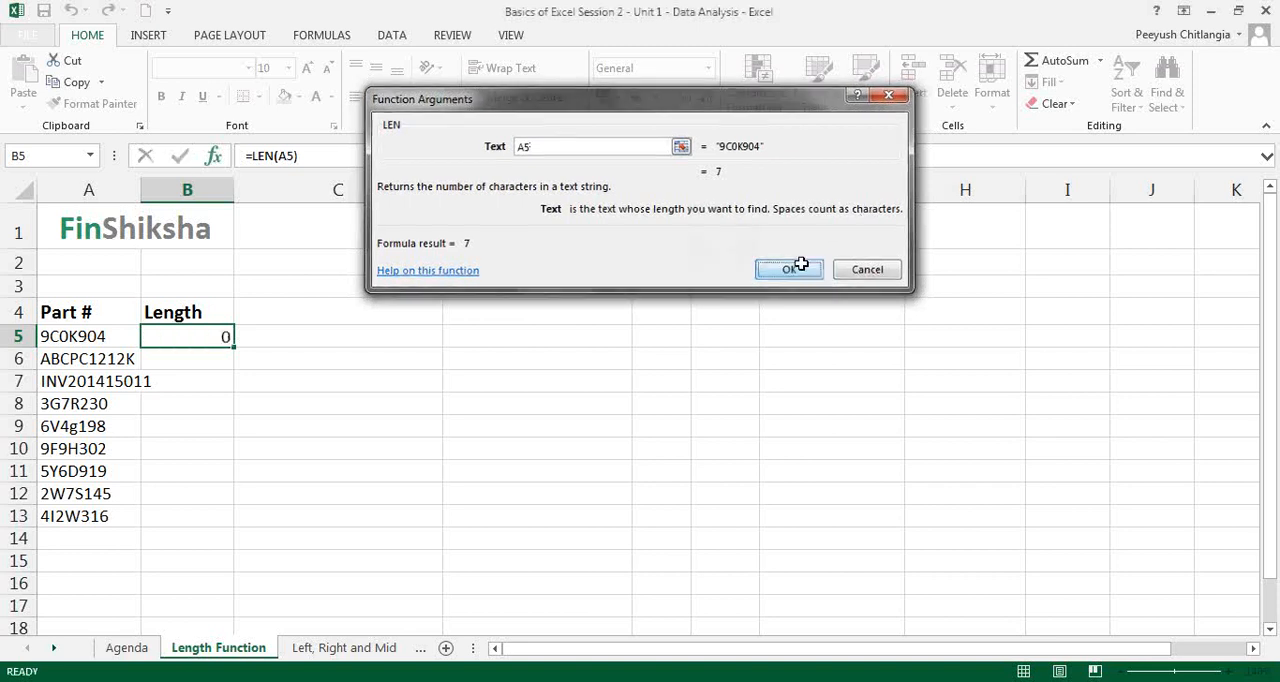
Step: Copy the LEN formula from B5 down to B6
{"action": "left_click_drag", "start_coordinate": [234, 346], "coordinate": [236, 370]}
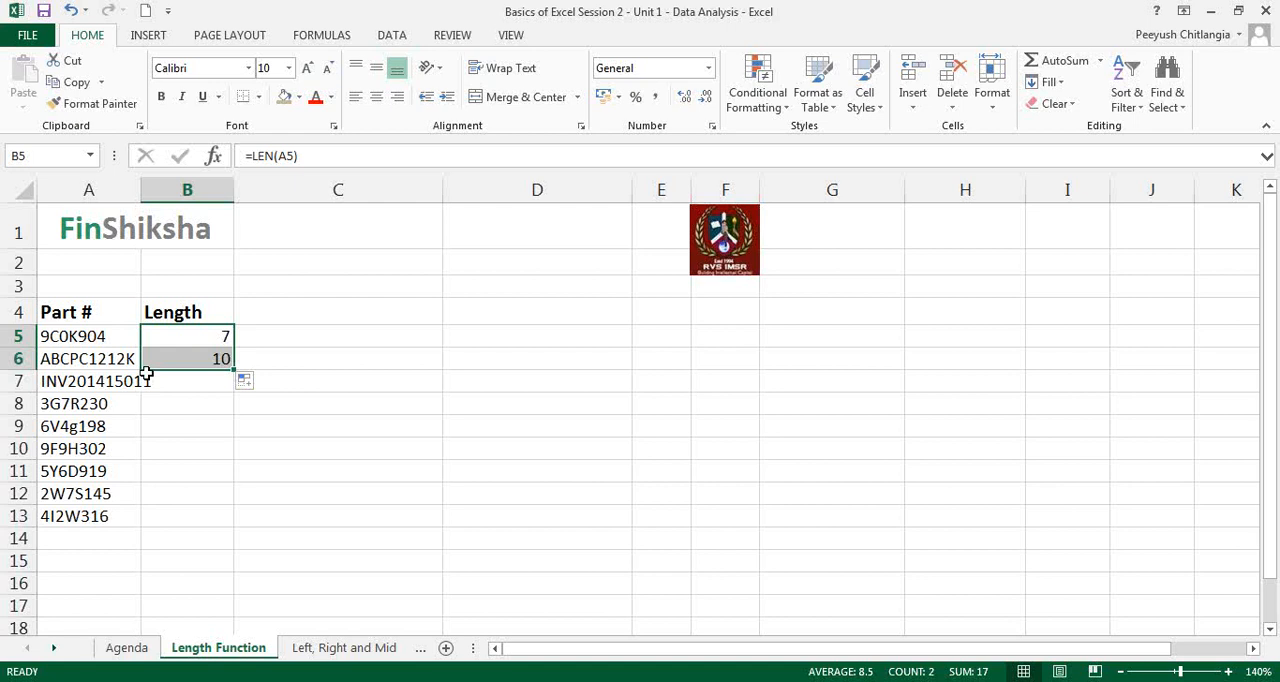
{"action": "left_click", "coordinate": [112, 361]}
Step: Enter the note "Pan Numbers" in C6, beside the second part number's length
{"action": "left_click", "coordinate": [405, 362]}
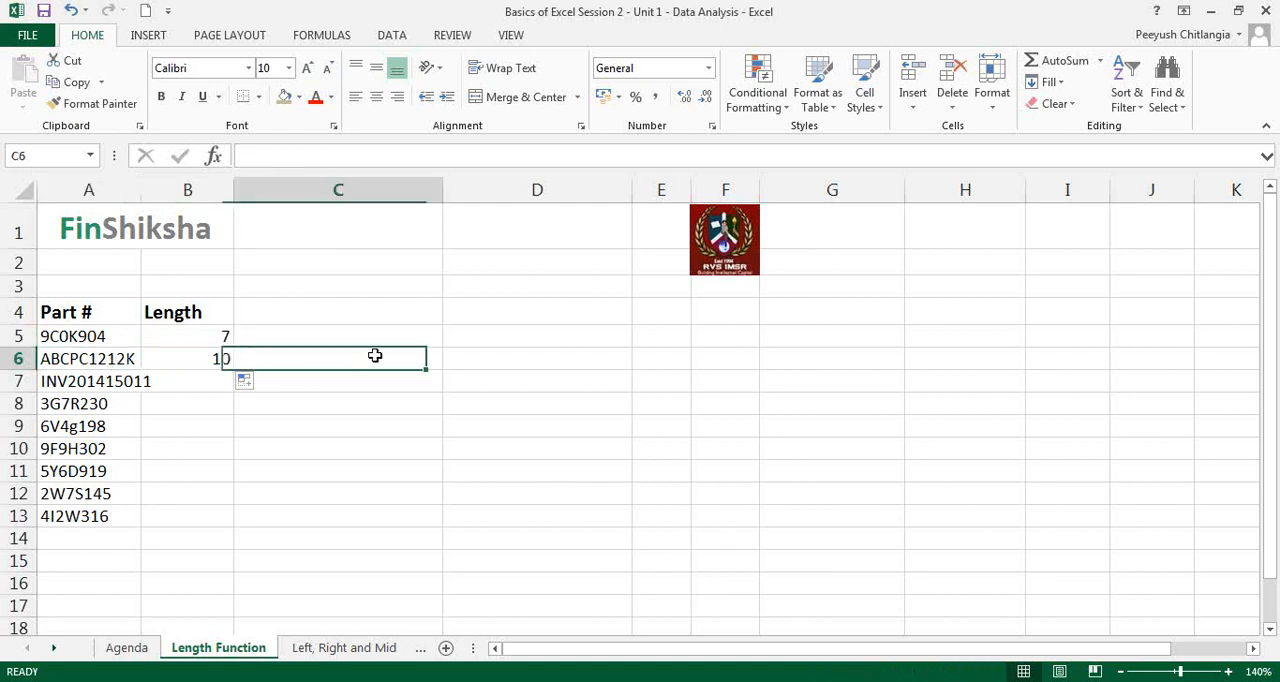
{"action": "type", "text": "Pan NByu"}
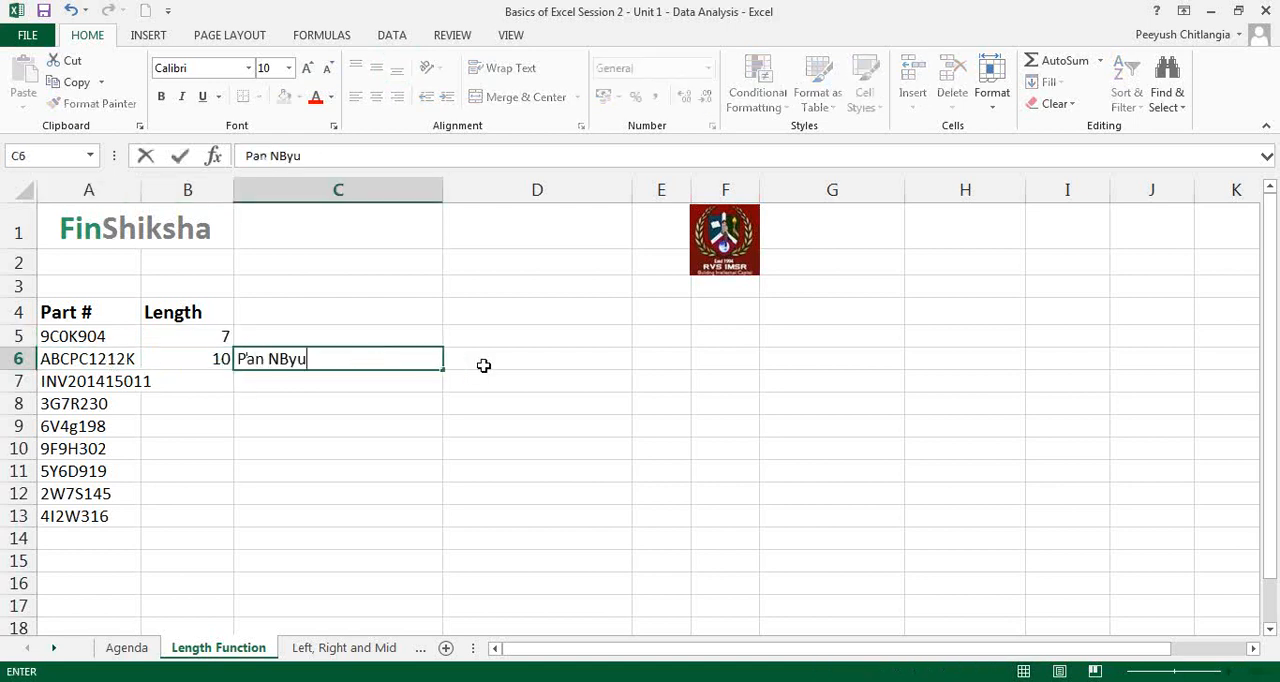
{"action": "key", "text": "BackSpace"}
{"action": "key", "text": "BackSpace"}
{"action": "key", "text": "BackSpace"}
{"action": "type", "text": "umber"}
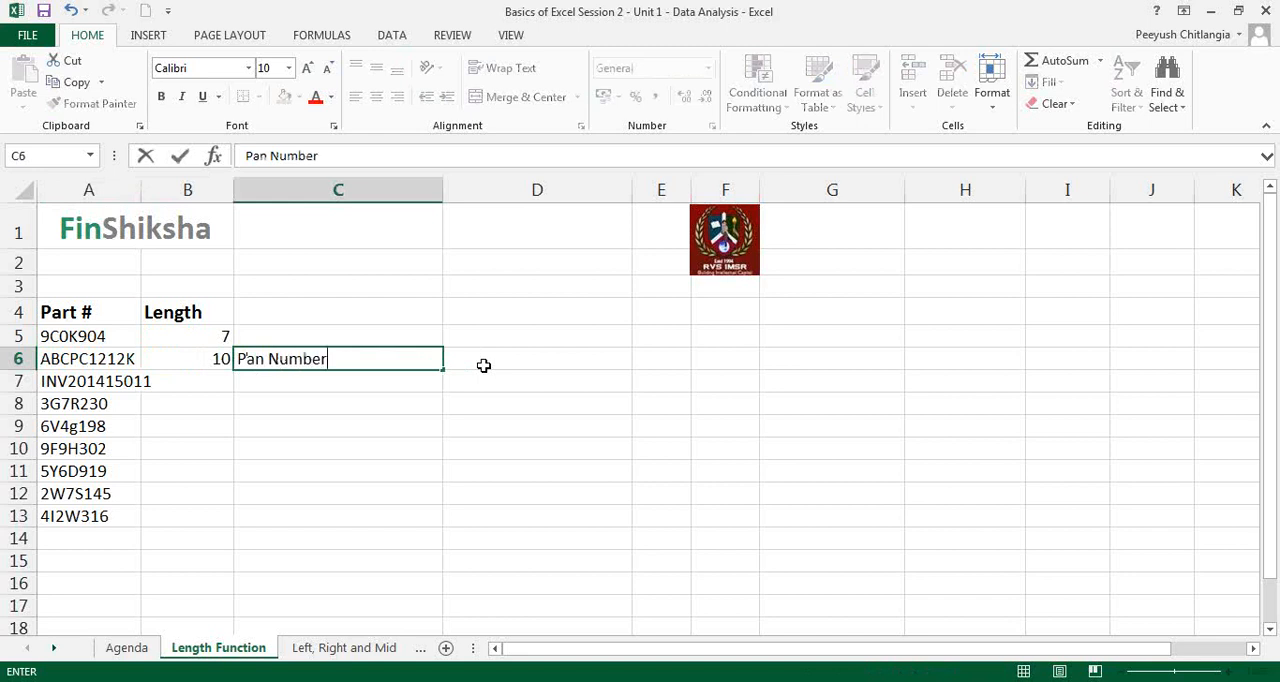
{"action": "type", "text": "s"}
{"action": "key", "text": "Return"}
{"action": "key", "text": "Up"}
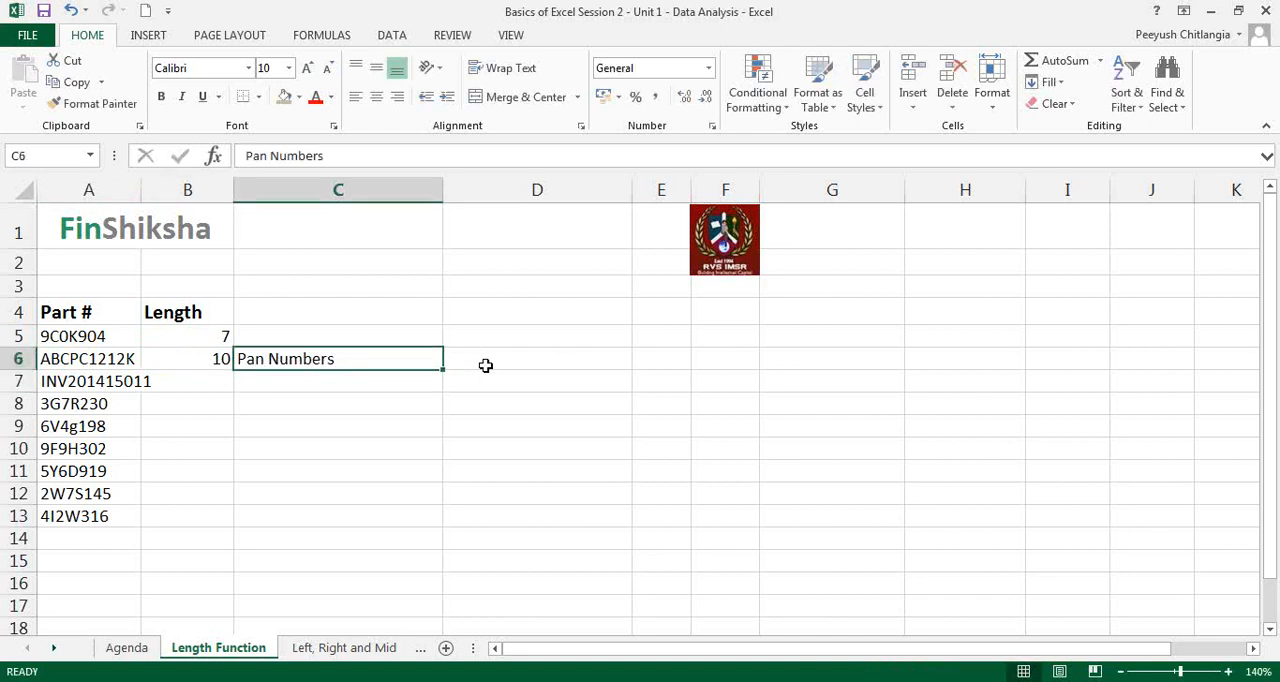
{"action": "key", "text": "Left"}
{"action": "key", "text": "Left"}
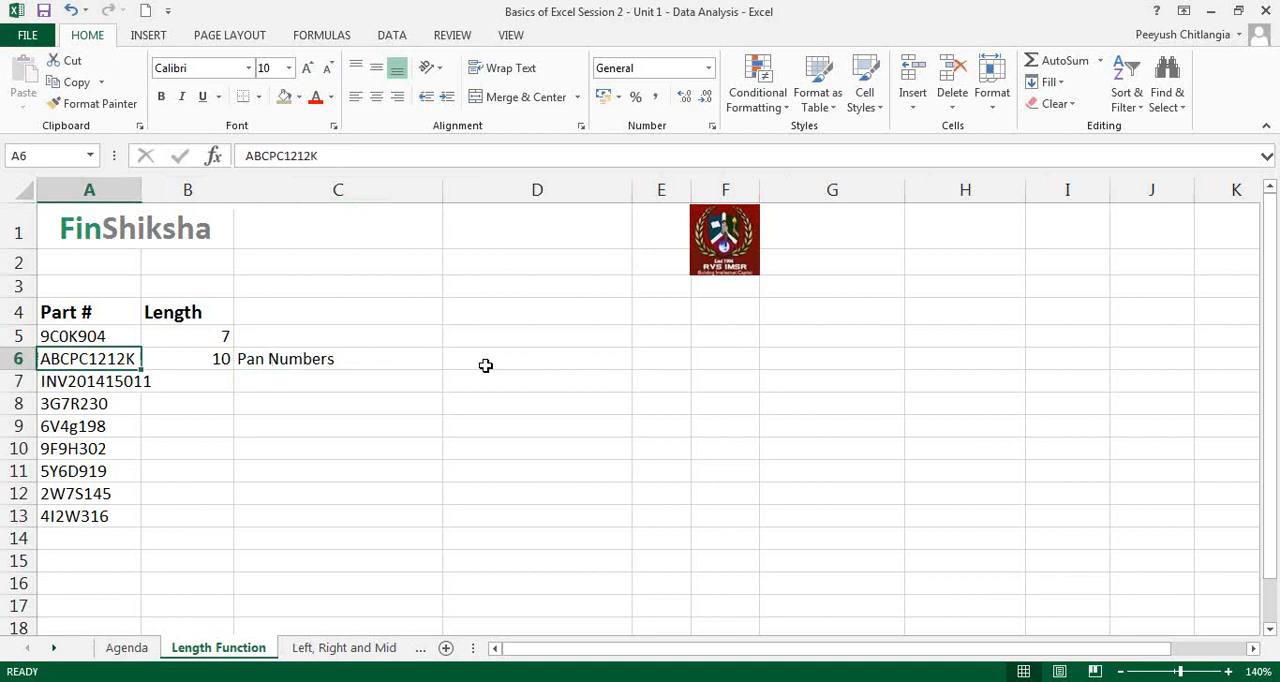
{"action": "key", "text": "Right"}
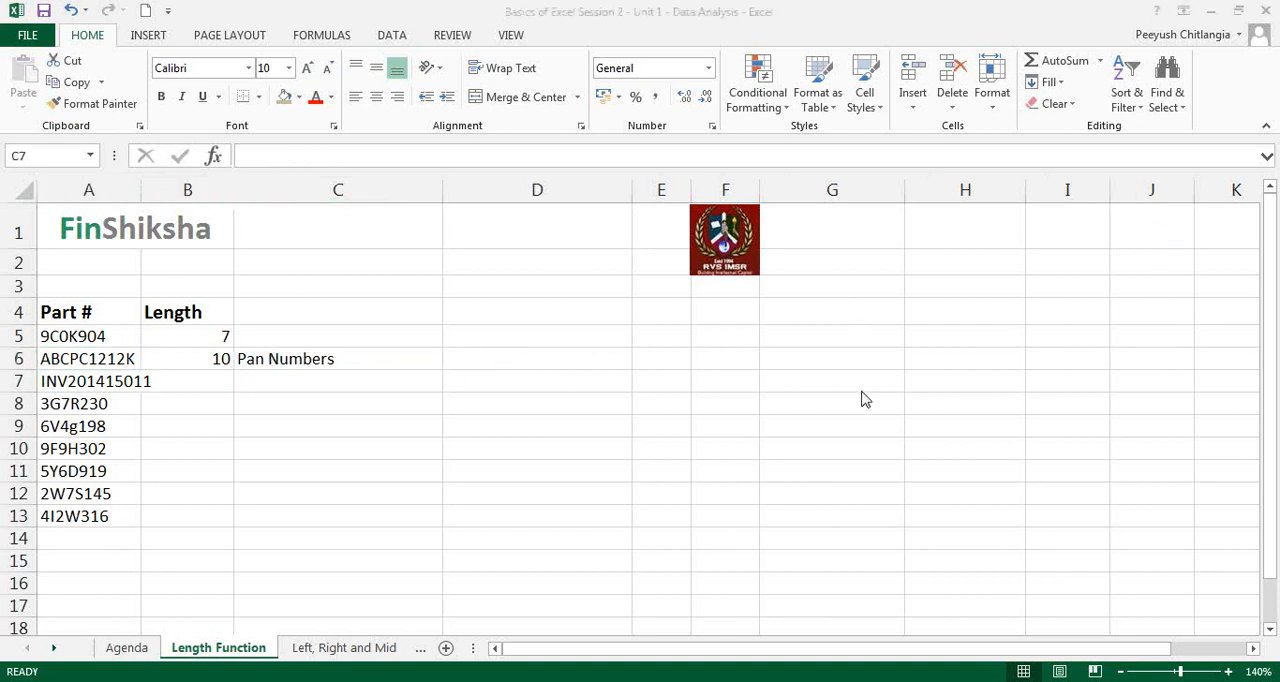
Step: Widen column A to fit the longest part number and fill the LEN formula down through B13
{"action": "left_click_drag", "start_coordinate": [141, 190], "coordinate": [164, 190]}
{"action": "left_click", "coordinate": [245, 358]}
{"action": "left_click_drag", "start_coordinate": [246, 336], "coordinate": [248, 533]}
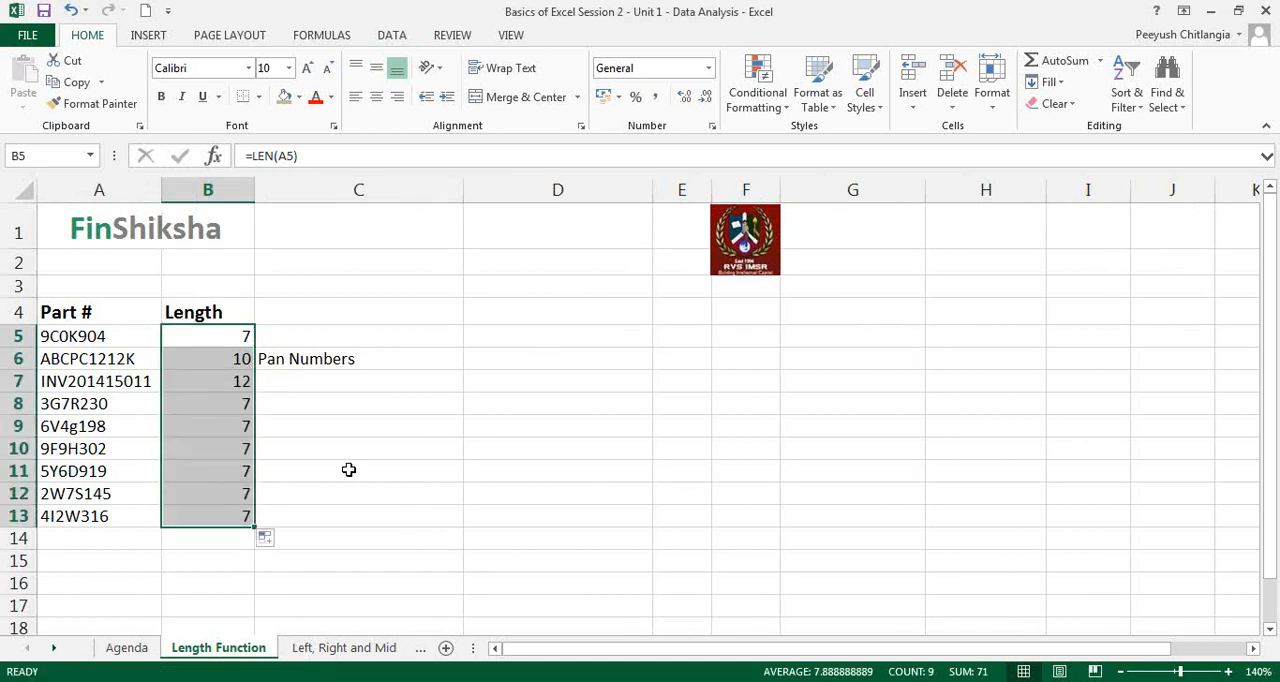
Step: Inspect the copied LEN formulas in B7 and B8 and the part numbers they refer to
{"action": "double_click", "coordinate": [230, 380]}
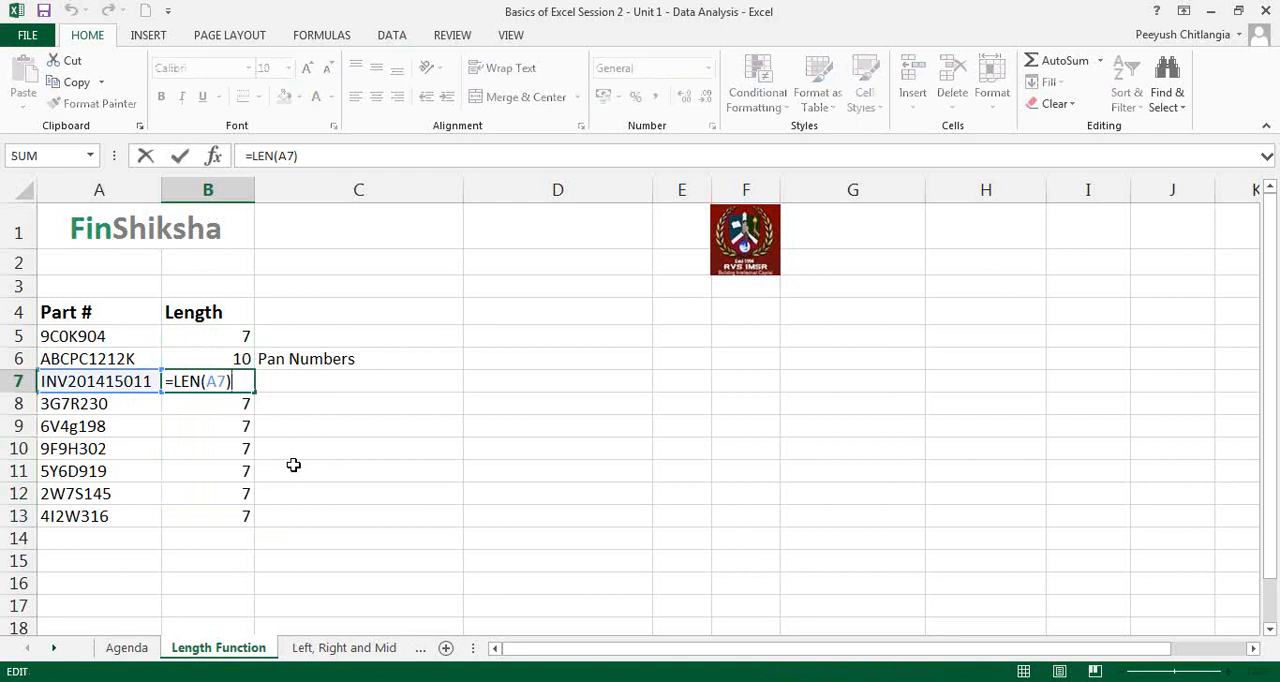
{"action": "key", "text": "Escape"}
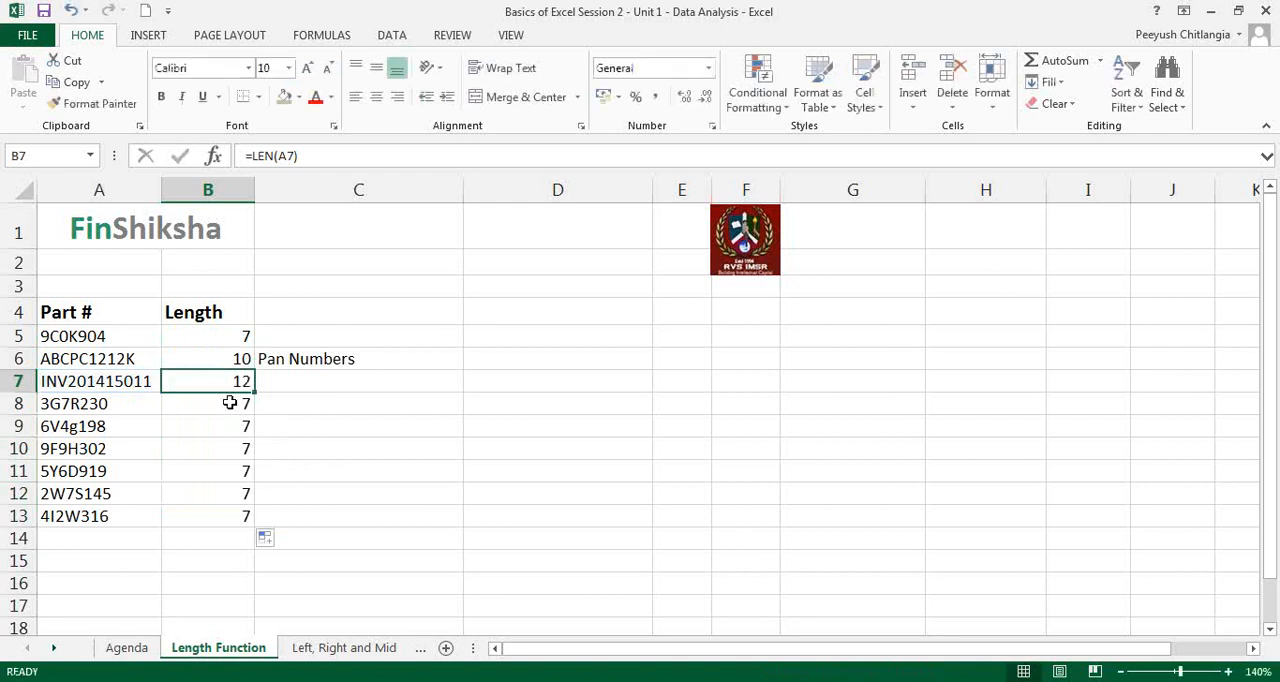
{"action": "double_click", "coordinate": [230, 403]}
{"action": "key", "text": "Escape"}
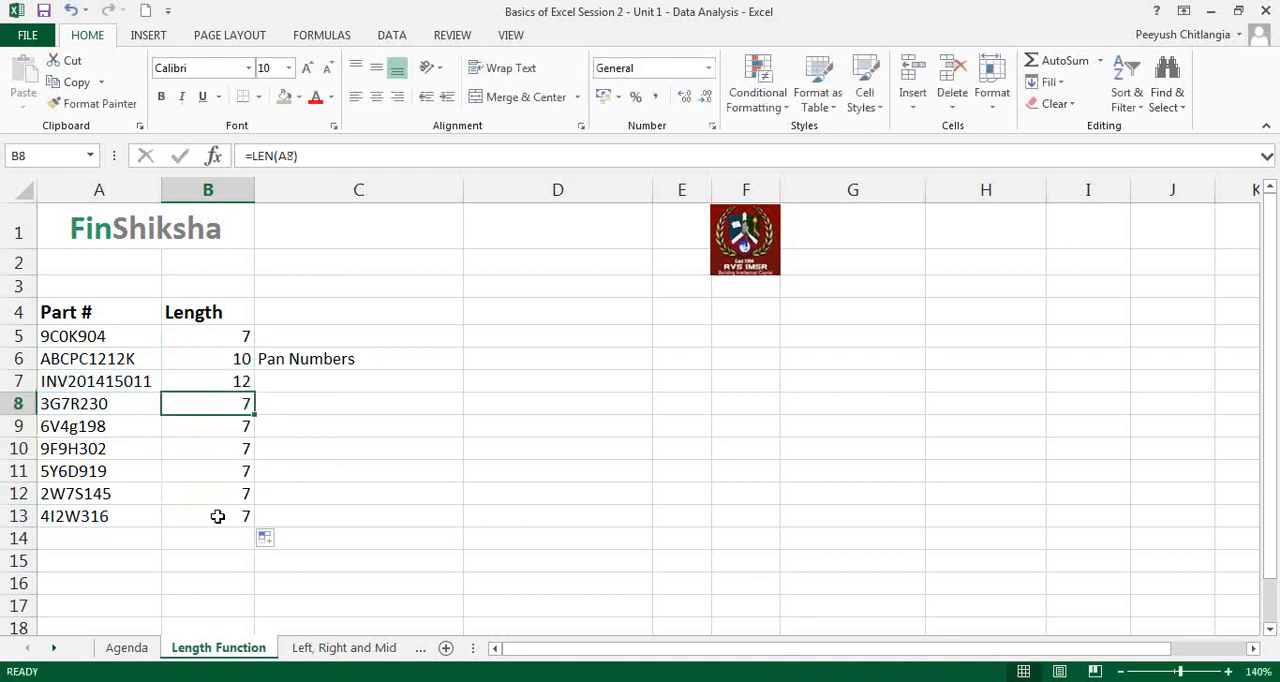
{"action": "left_click", "coordinate": [119, 409]}
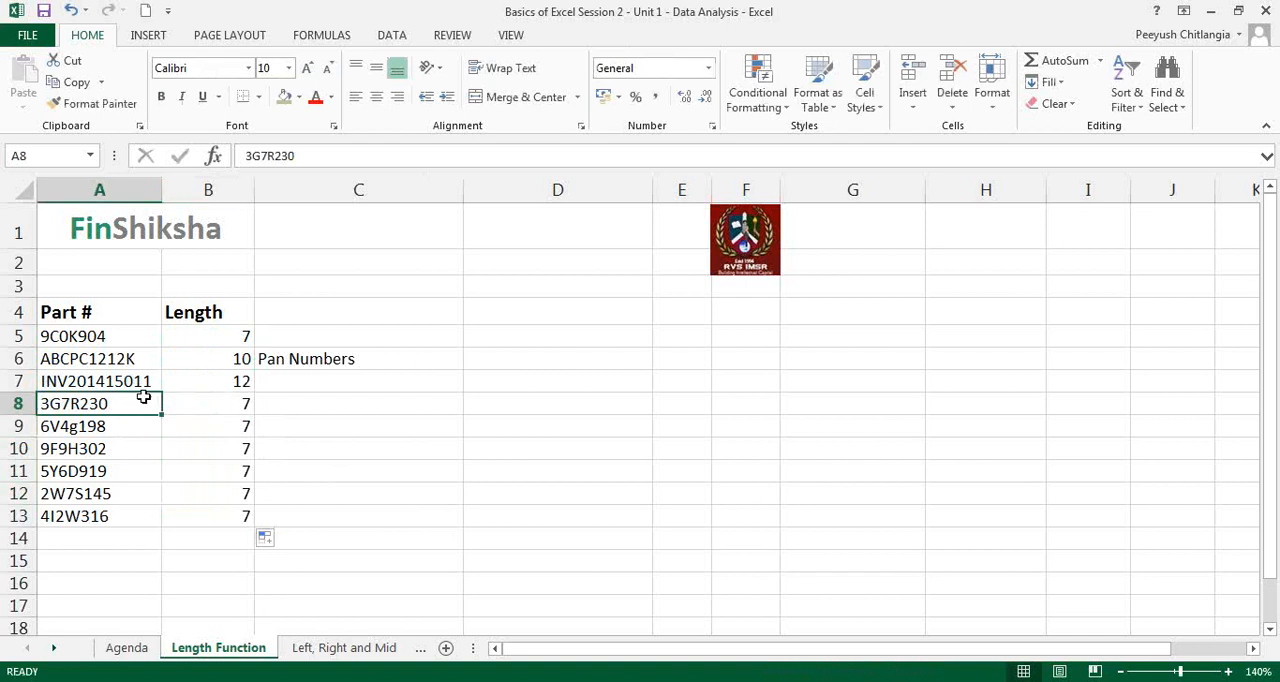
{"action": "key", "text": "Down"}
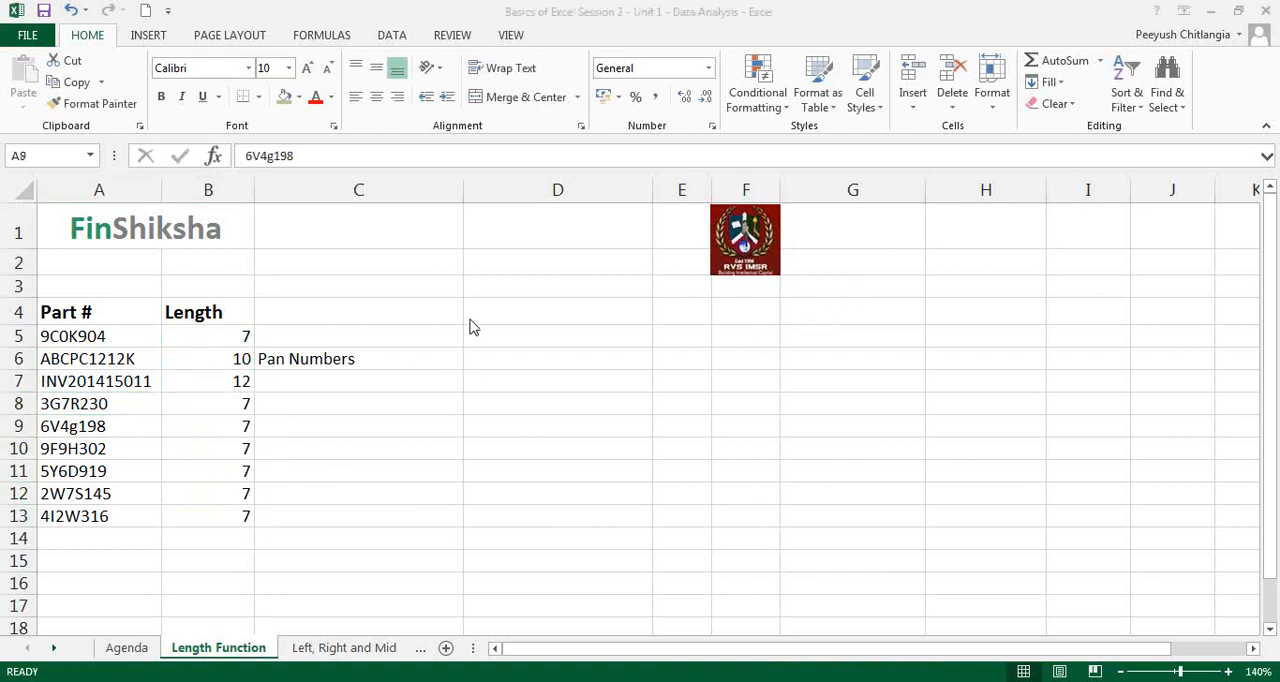
Step: Insert two spaces before the final 0 of the part number in A8 to test how LEN counts spaces
{"action": "double_click", "coordinate": [123, 403]}
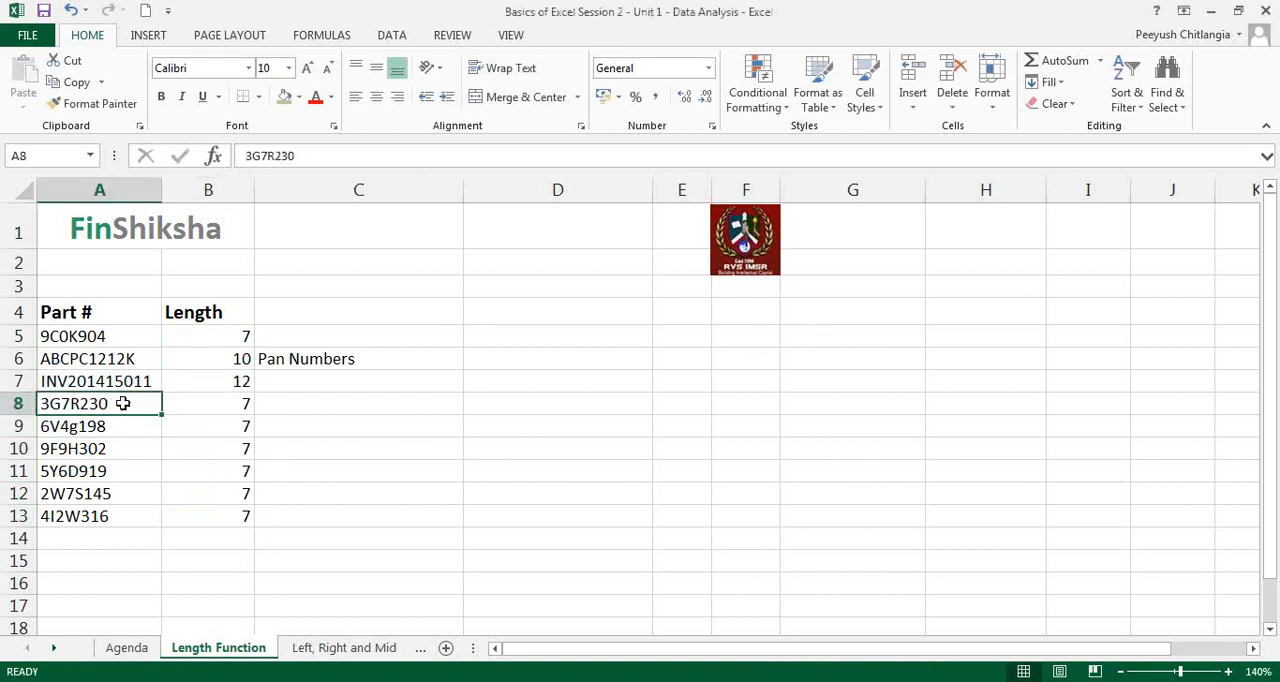
{"action": "left_click", "coordinate": [99, 403]}
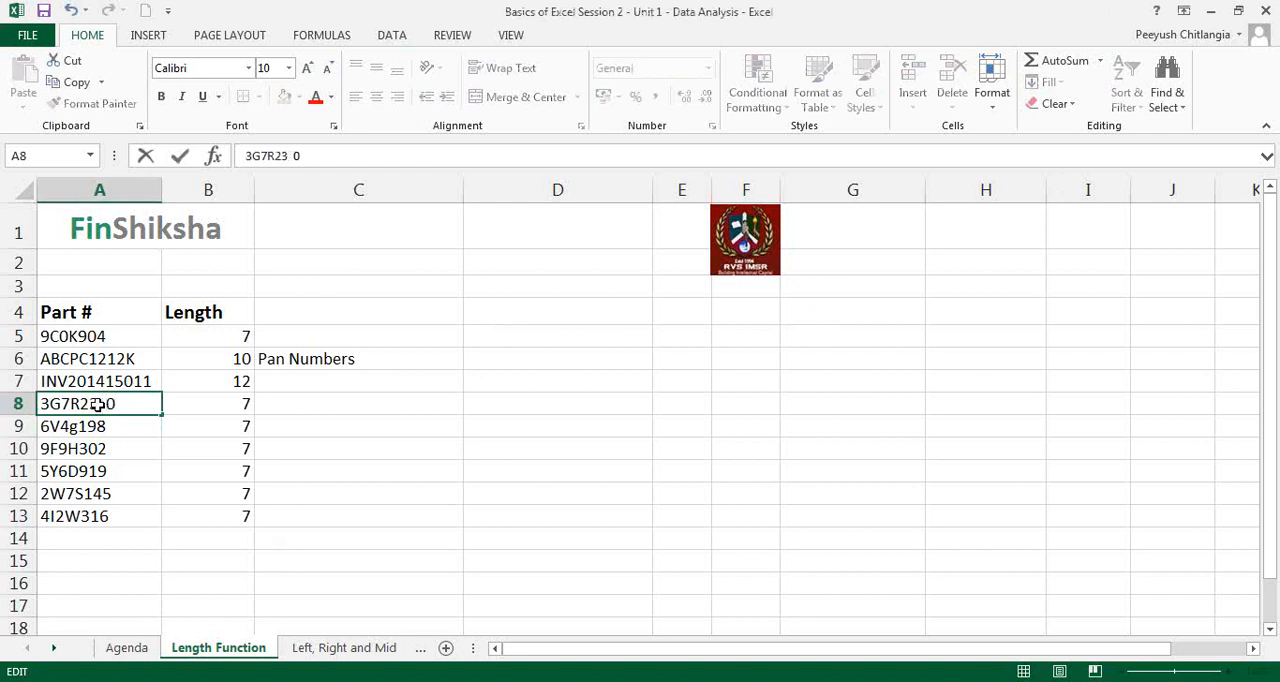
{"action": "key", "text": "Return"}
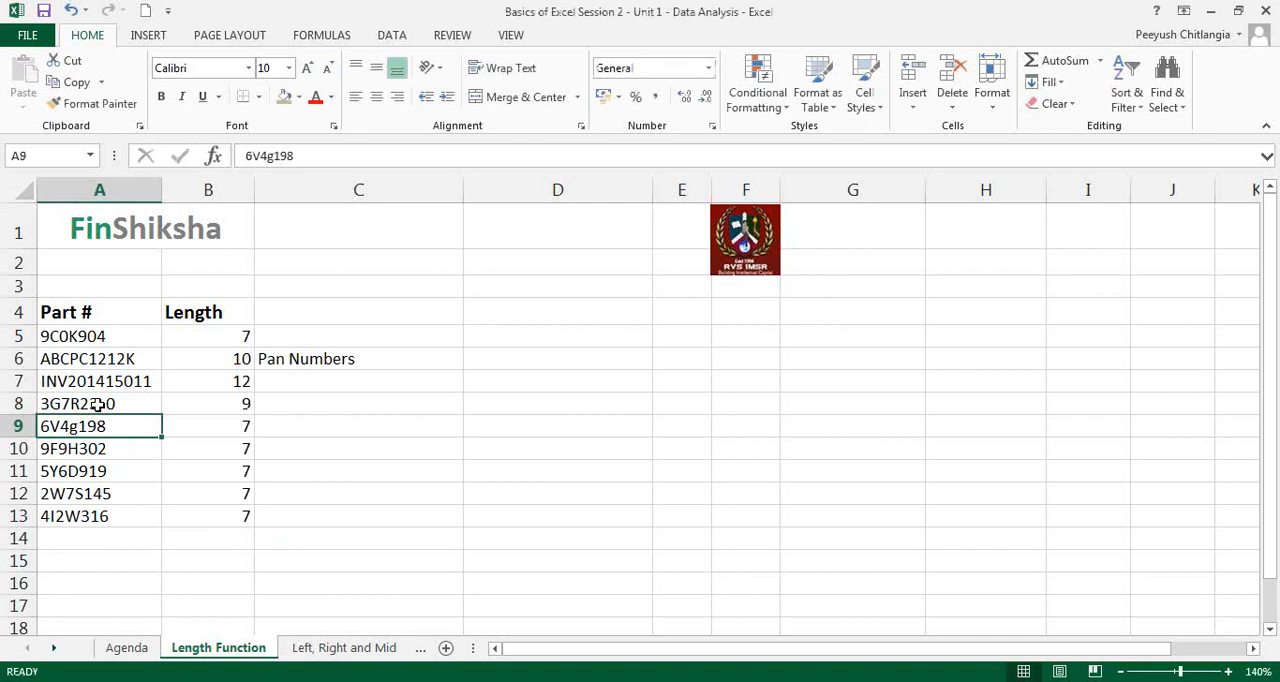
{"action": "left_click", "coordinate": [212, 396]}
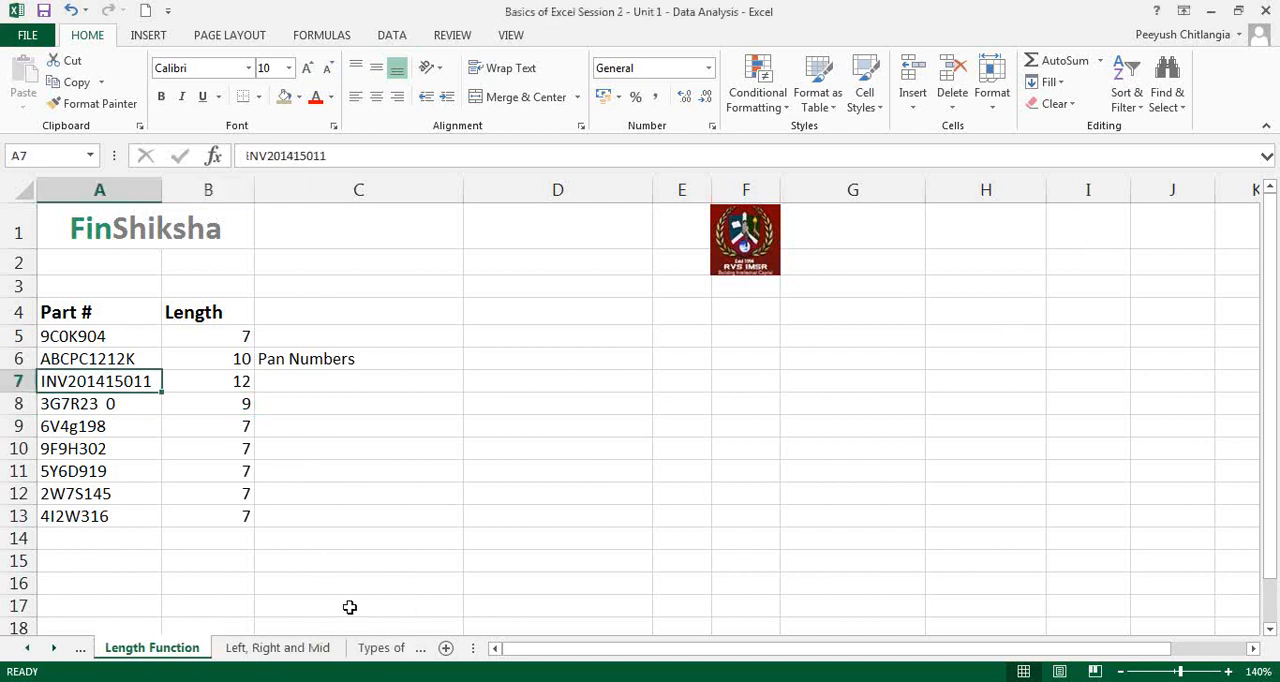
Step: Switch to the Left, Right and Mid sheet and select the "Extract first two characters" header in C4
{"action": "left_click", "coordinate": [297, 648]}
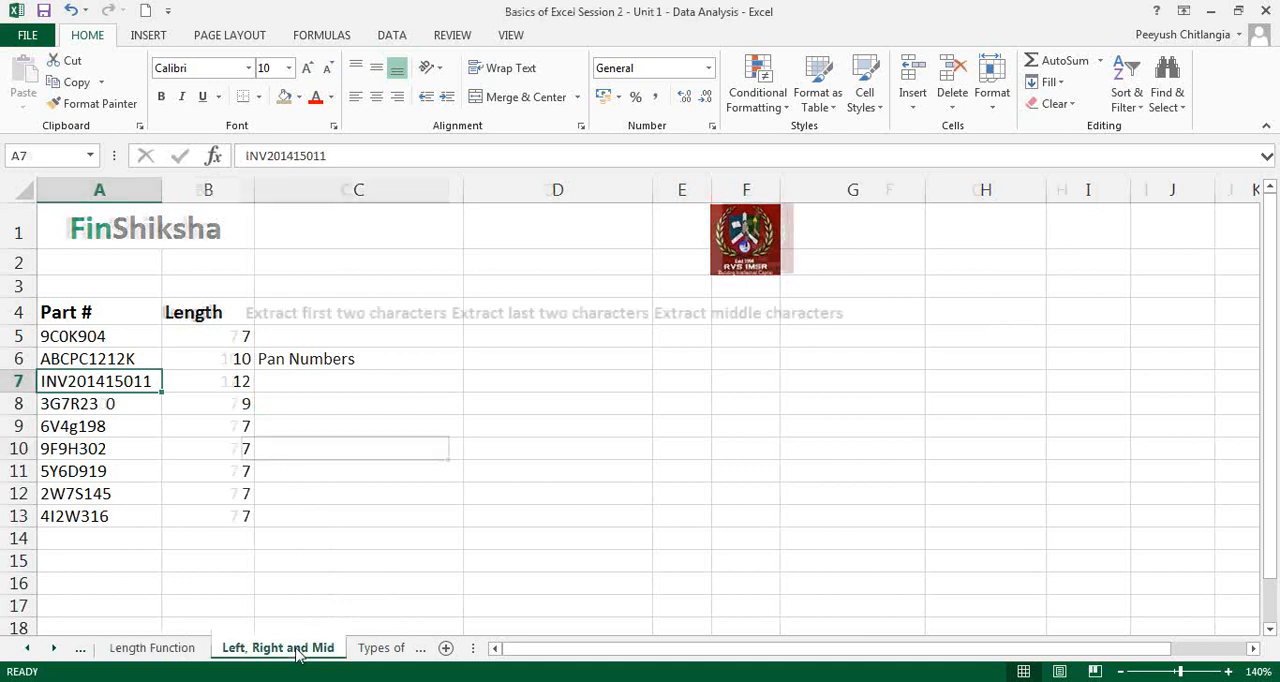
{"action": "left_click", "coordinate": [30, 651]}
{"action": "left_click", "coordinate": [337, 471]}
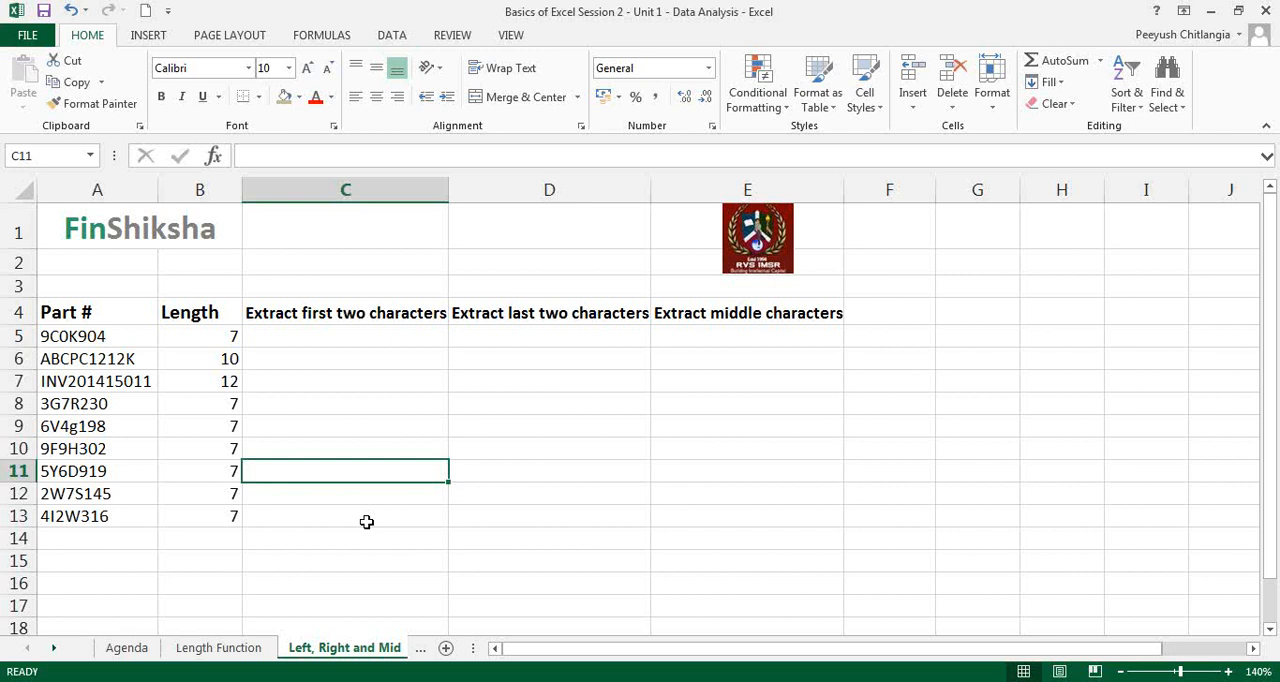
{"action": "left_click", "coordinate": [278, 314]}
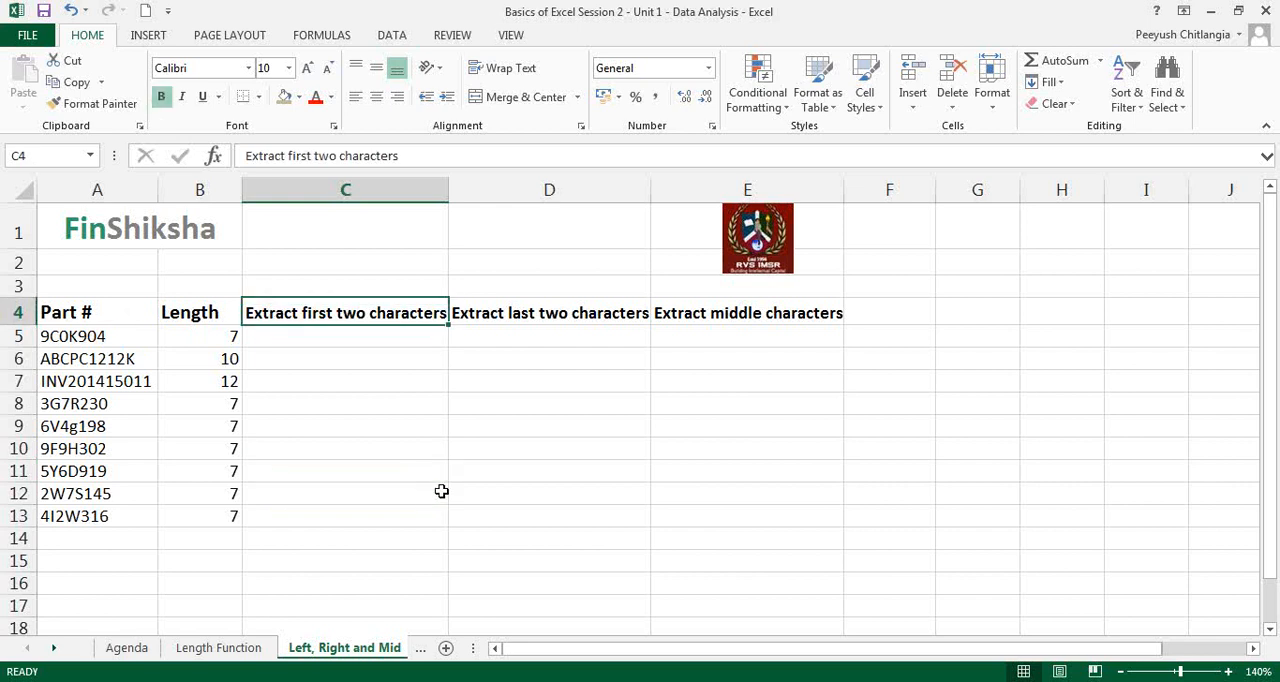
{"action": "left_click", "coordinate": [410, 345]}
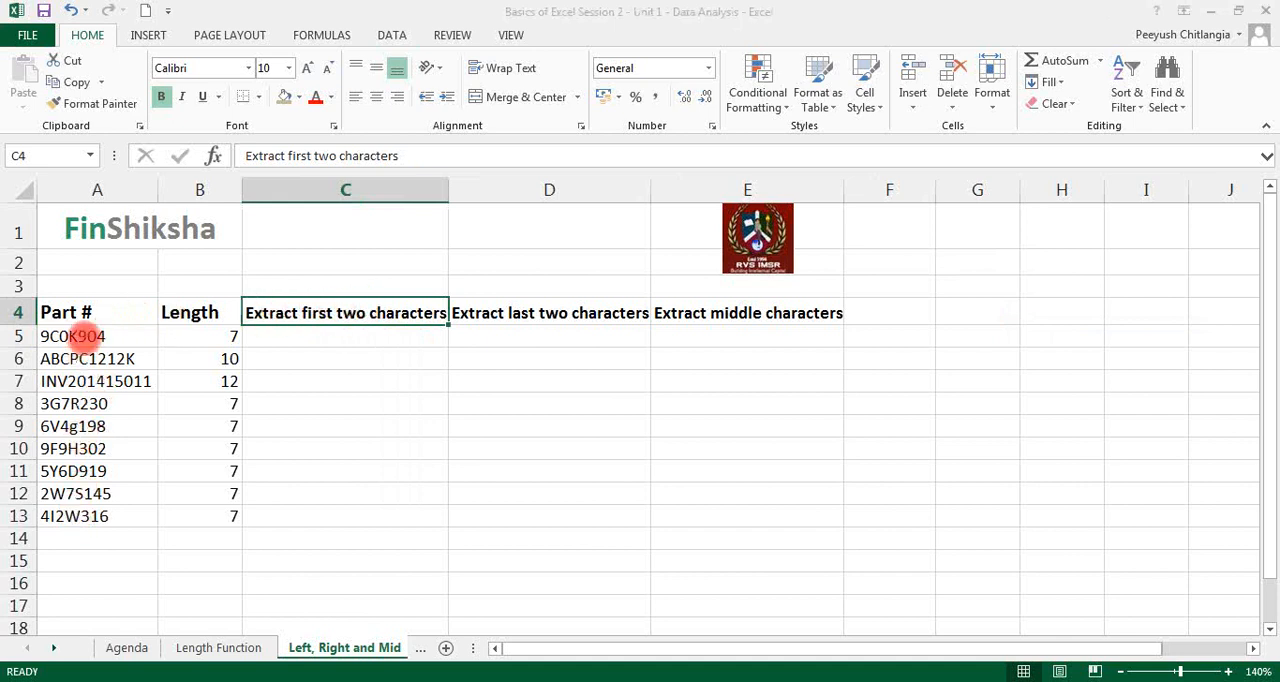
Step: Start a LEFT function in C5 and set its text argument to A5 in the function arguments
{"action": "left_click", "coordinate": [399, 347]}
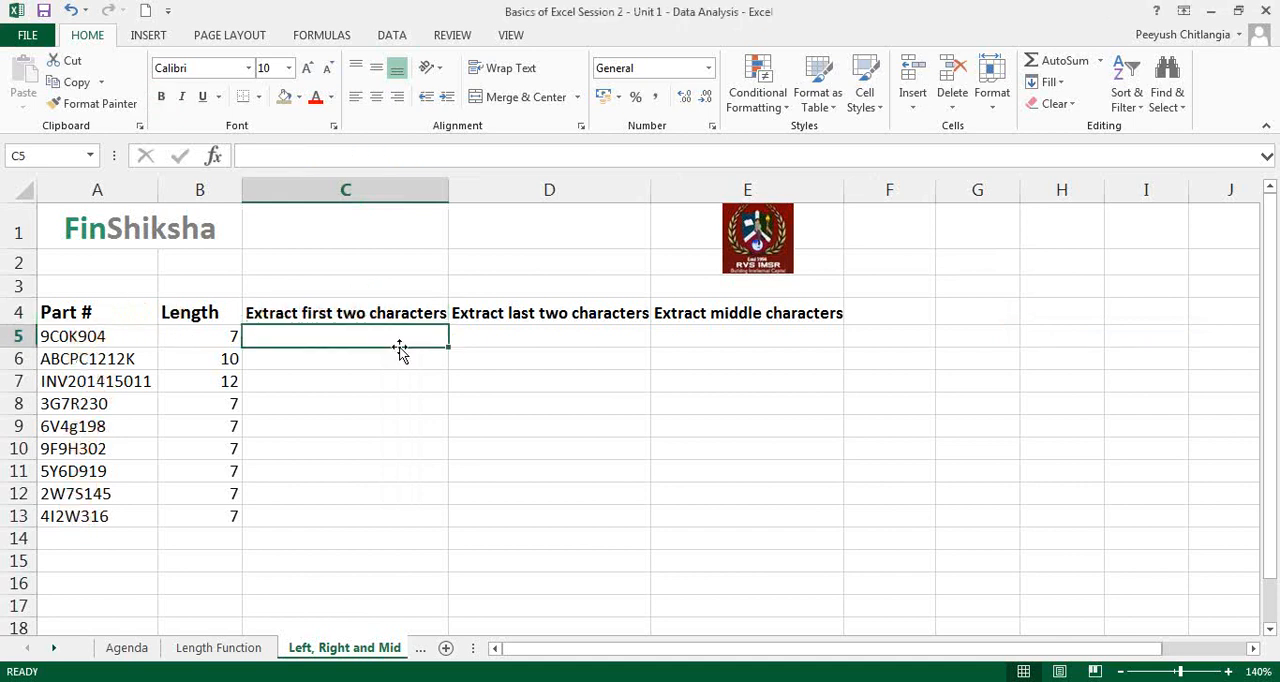
{"action": "double_click", "coordinate": [399, 347]}
{"action": "type", "text": "="}
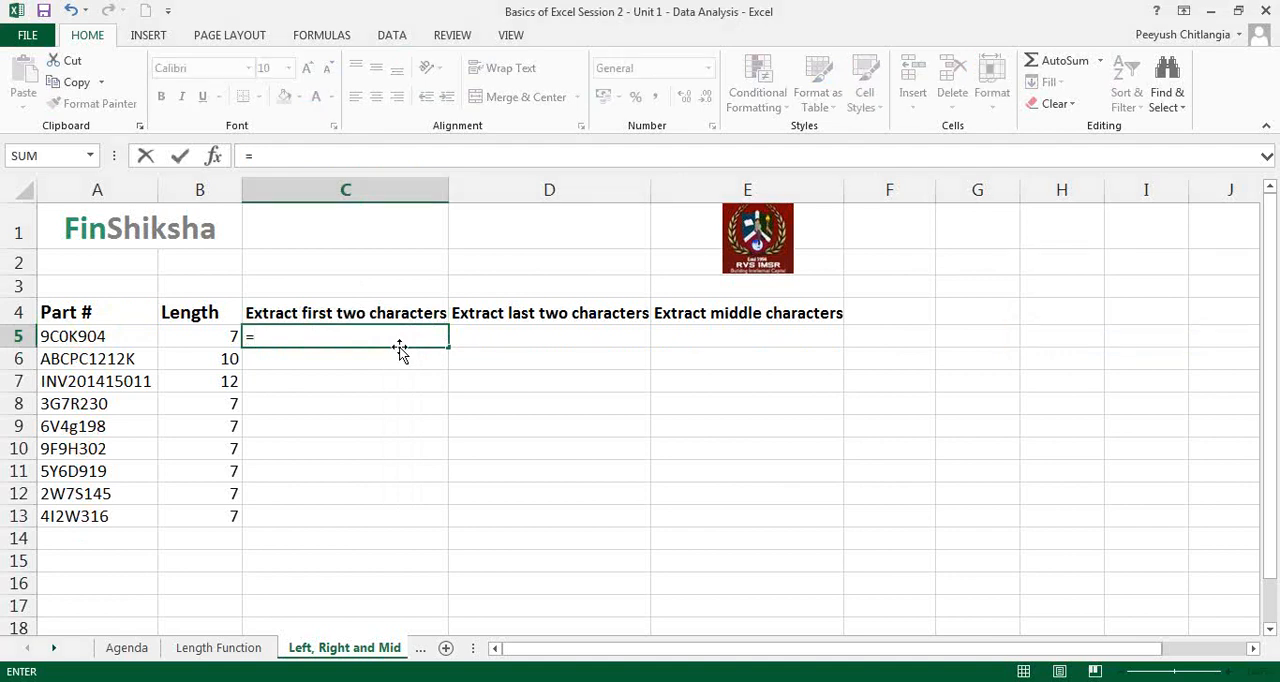
{"action": "type", "text": "left("}
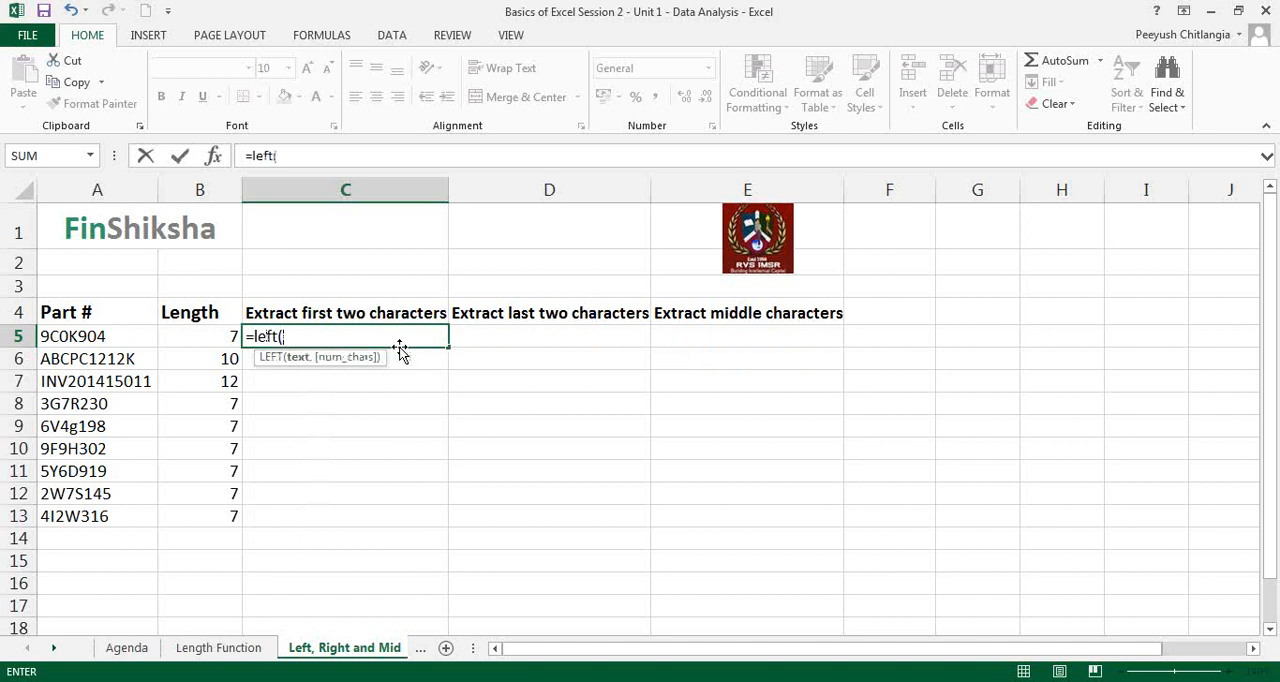
{"action": "left_click", "coordinate": [215, 158]}
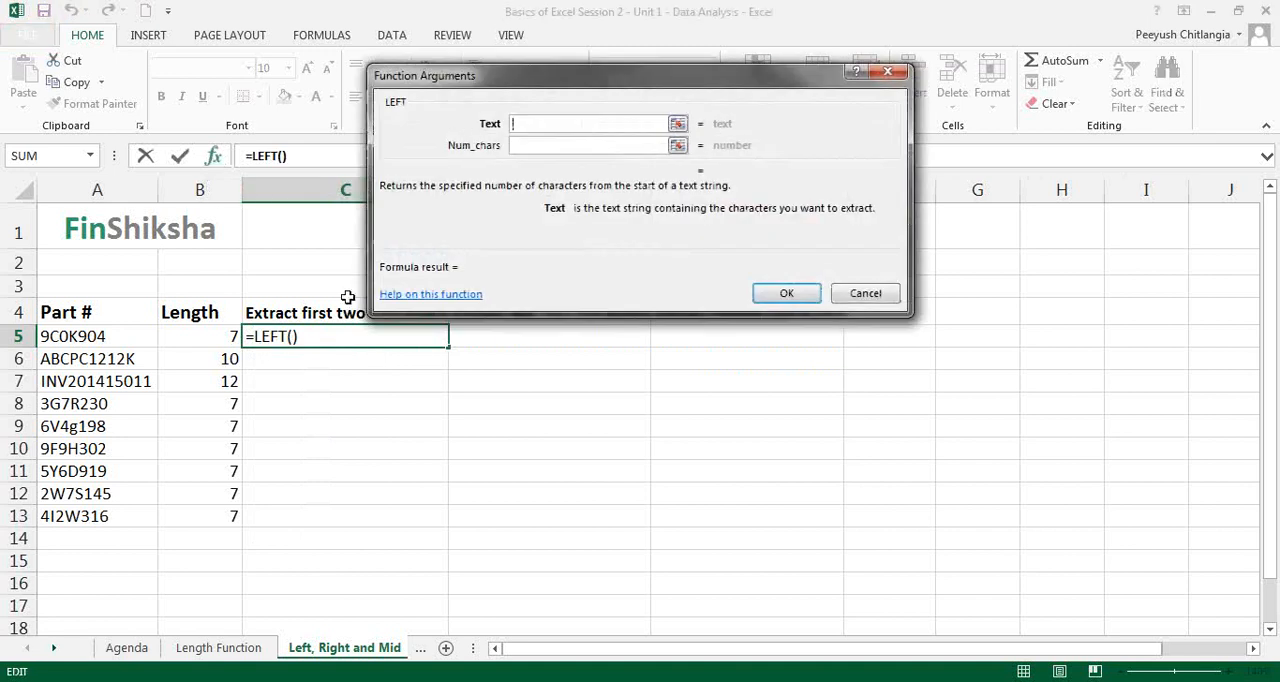
{"action": "left_click", "coordinate": [100, 334]}
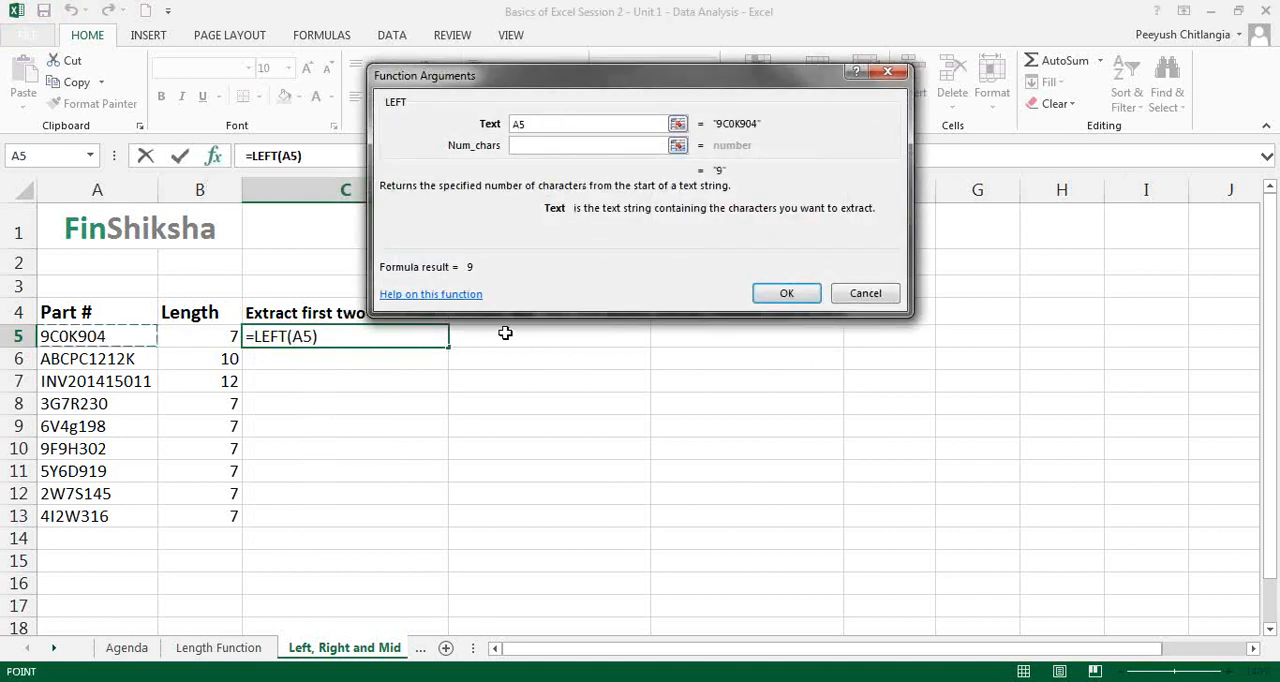
Step: Set the LEFT function's number of characters to 2 and confirm the formula in C5
{"action": "left_click", "coordinate": [534, 147]}
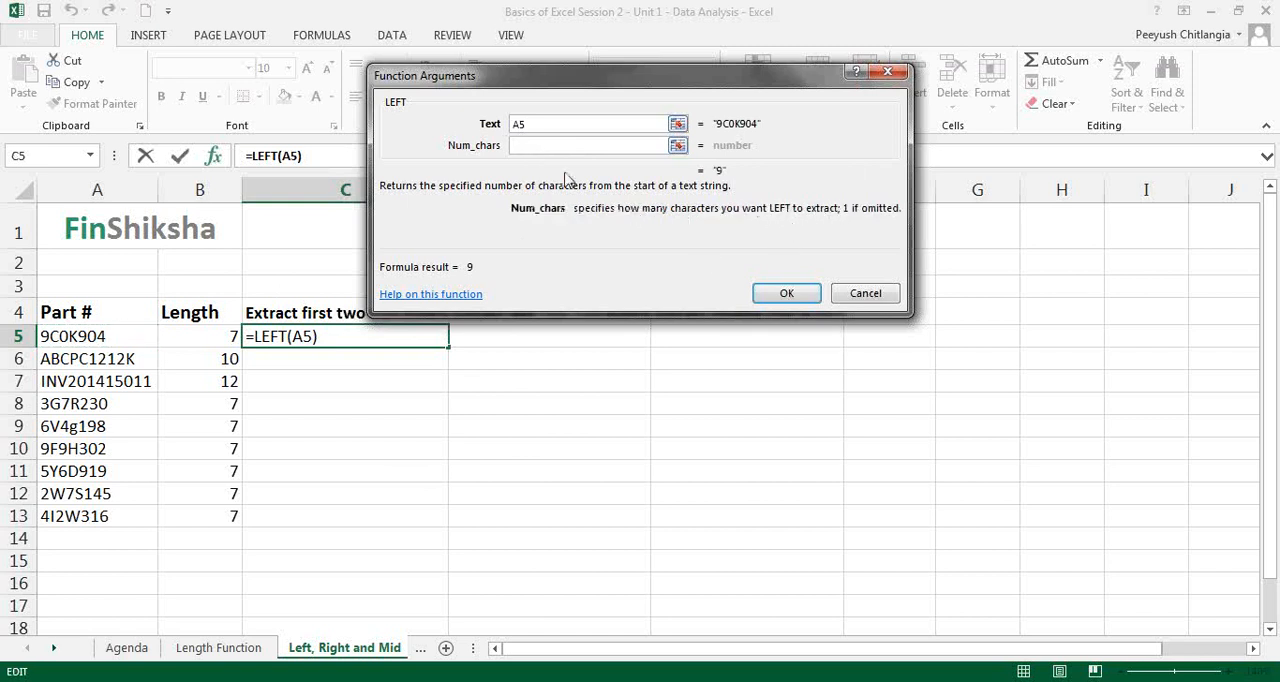
{"action": "type", "text": "2"}
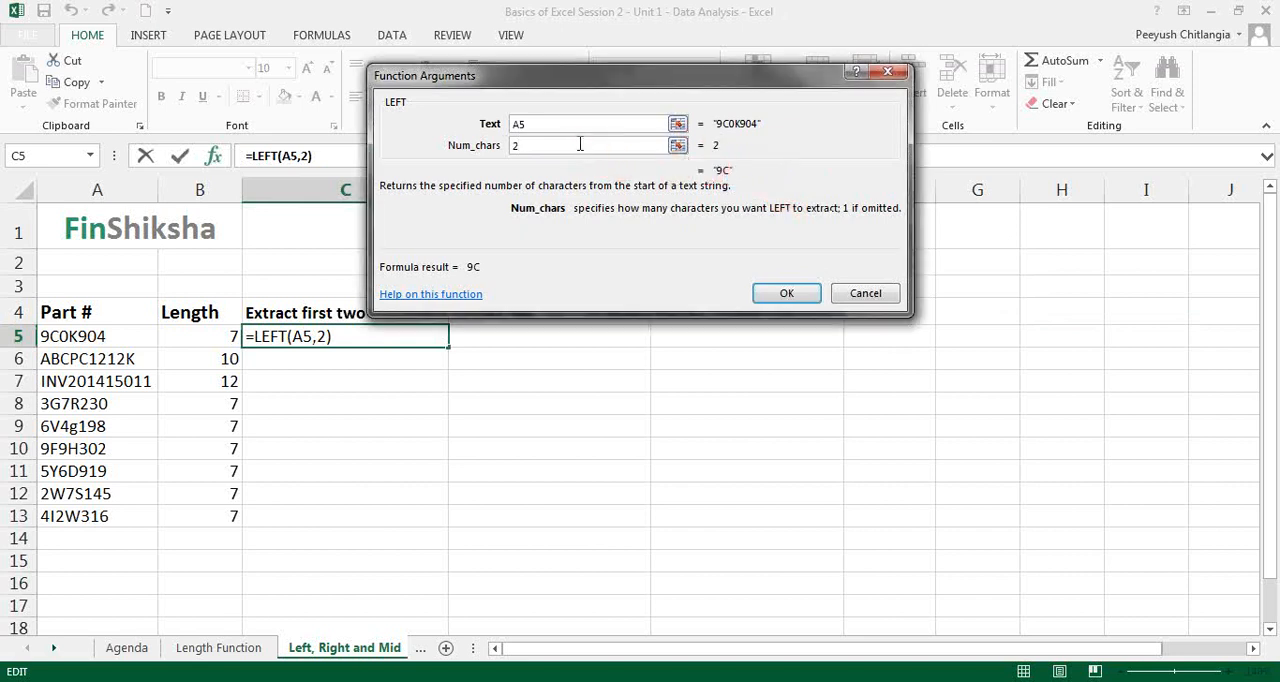
{"action": "key", "text": "BackSpace"}
{"action": "type", "text": "3"}
{"action": "key", "text": "BackSpace"}
{"action": "type", "text": "2"}
{"action": "left_click", "coordinate": [770, 296]}
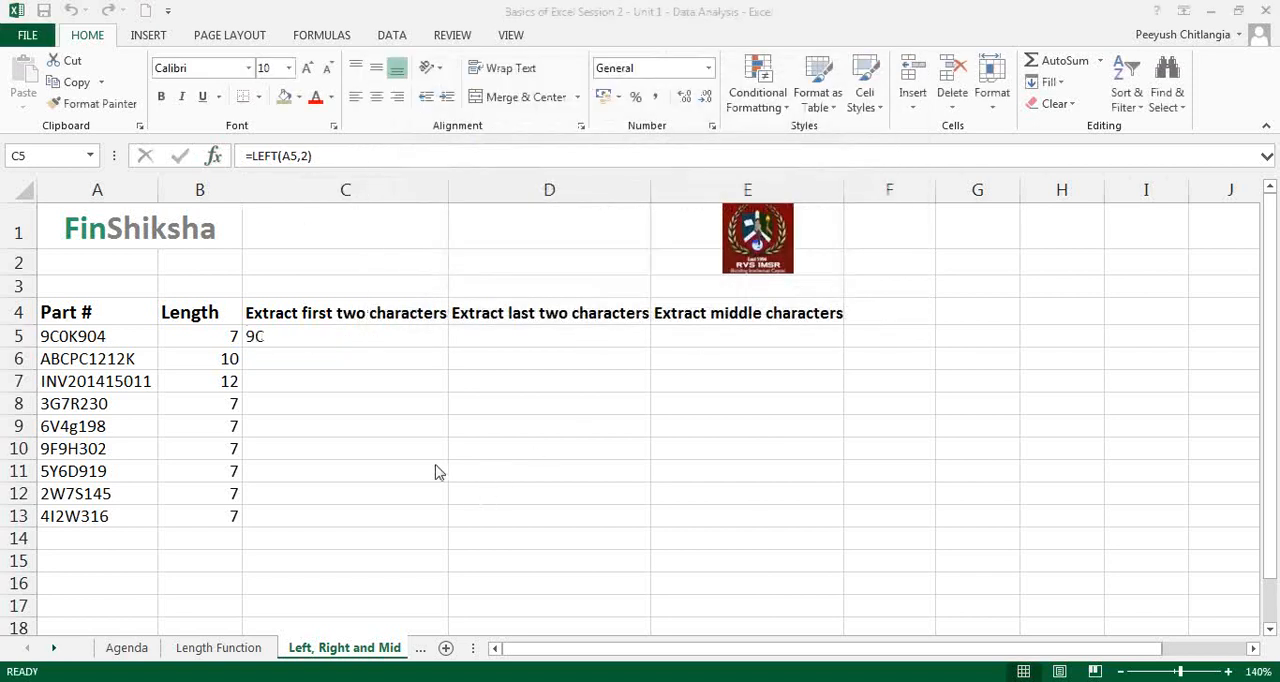
Step: Fill the LEFT formula from C5 down through C13 and center the extracted characters
{"action": "left_click", "coordinate": [352, 337]}
{"action": "left_click_drag", "start_coordinate": [450, 355], "coordinate": [435, 521]}
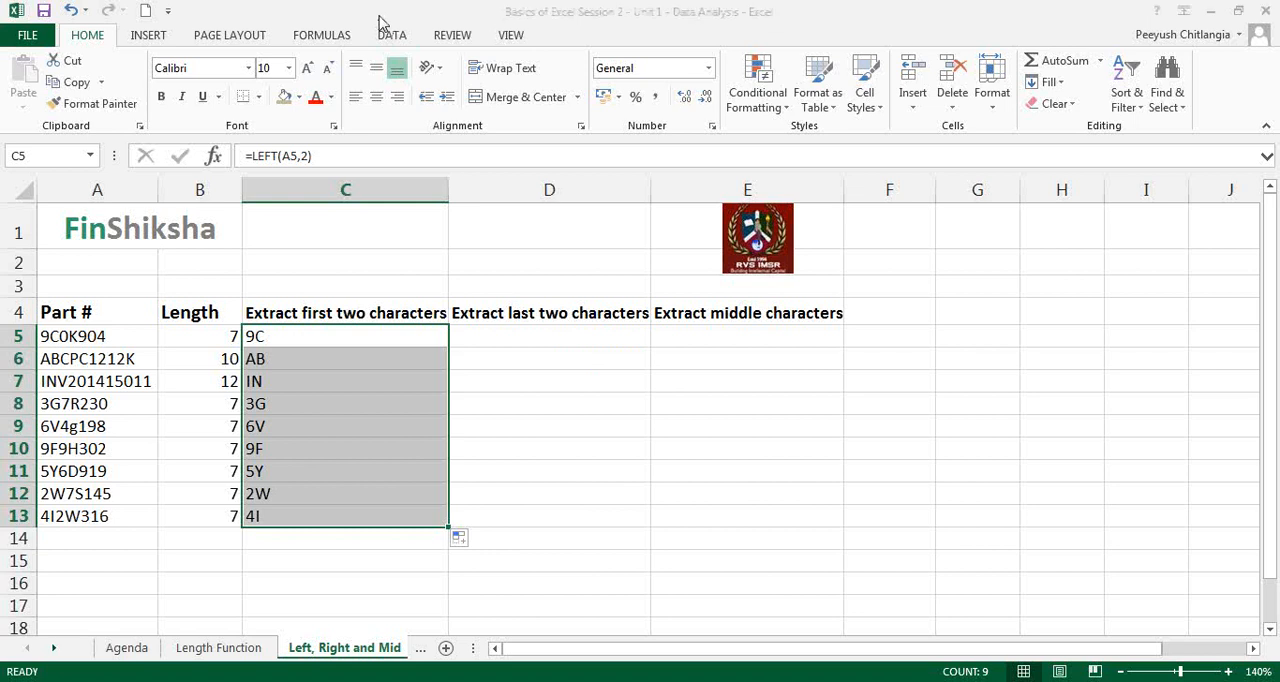
{"action": "left_click", "coordinate": [376, 96]}
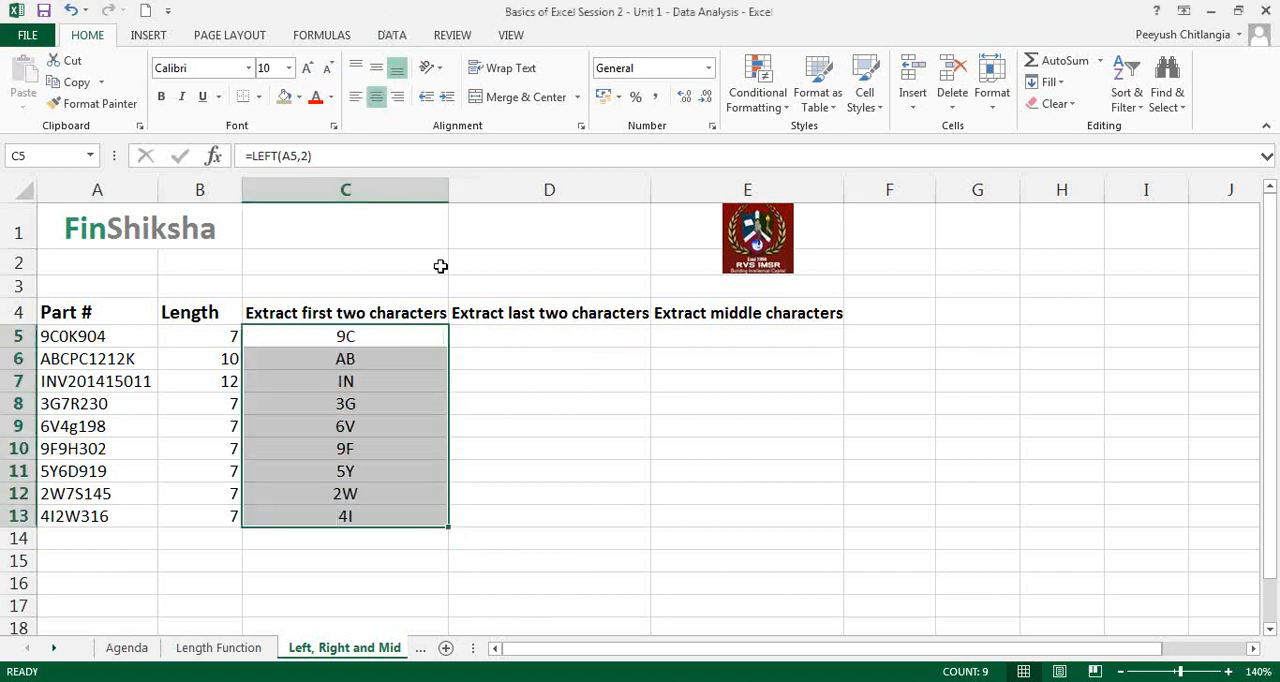
{"action": "left_click", "coordinate": [484, 379]}
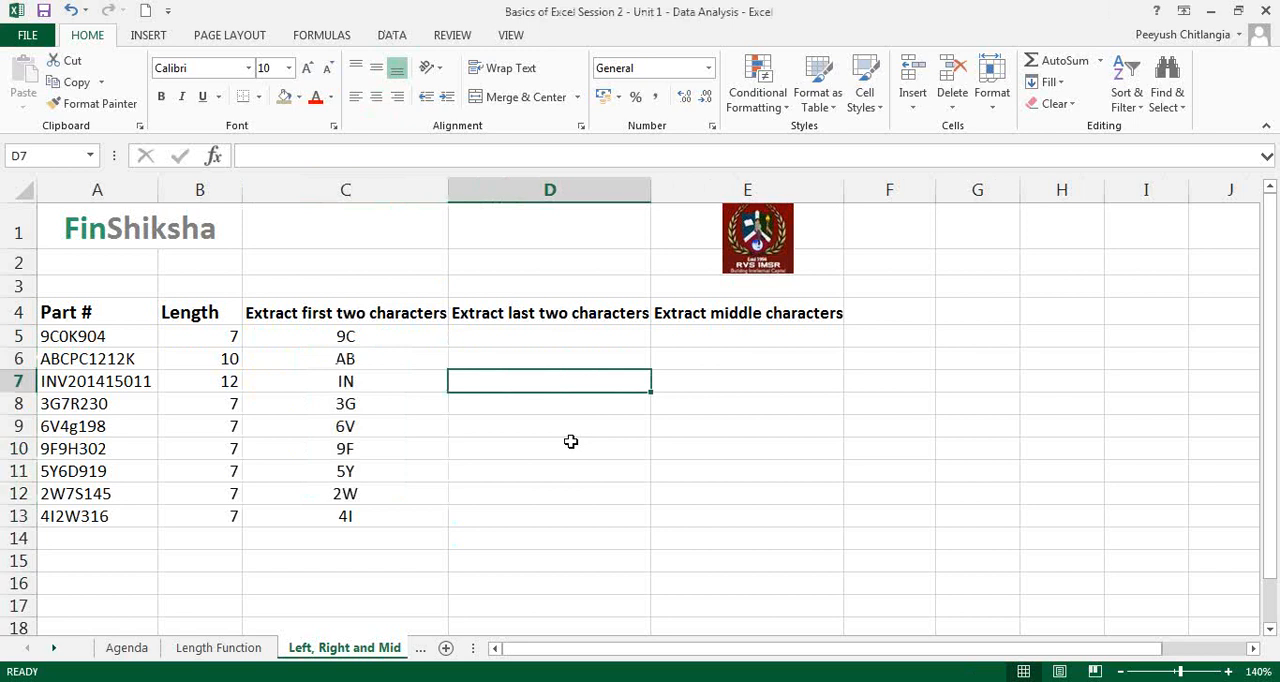
Step: Start a RIGHT function in D5 under "Extract last two characters" with A5 as its text argument
{"action": "left_click", "coordinate": [543, 316]}
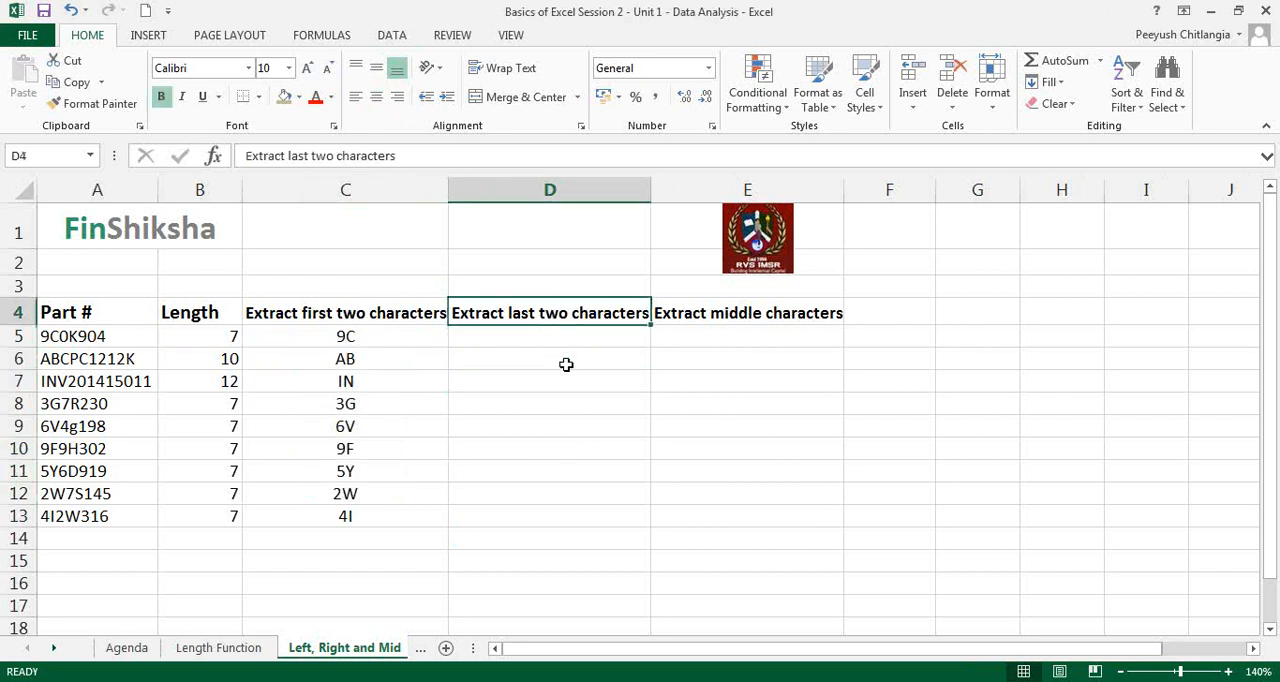
{"action": "left_click", "coordinate": [563, 336]}
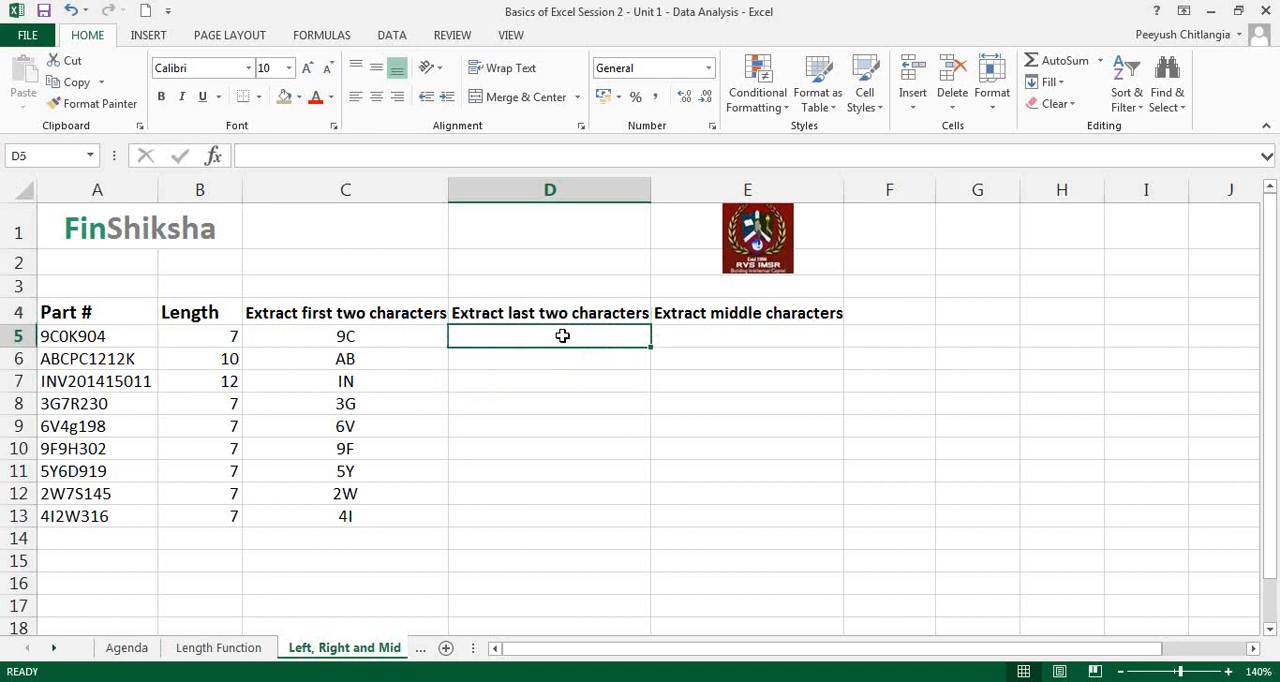
{"action": "type", "text": "="}
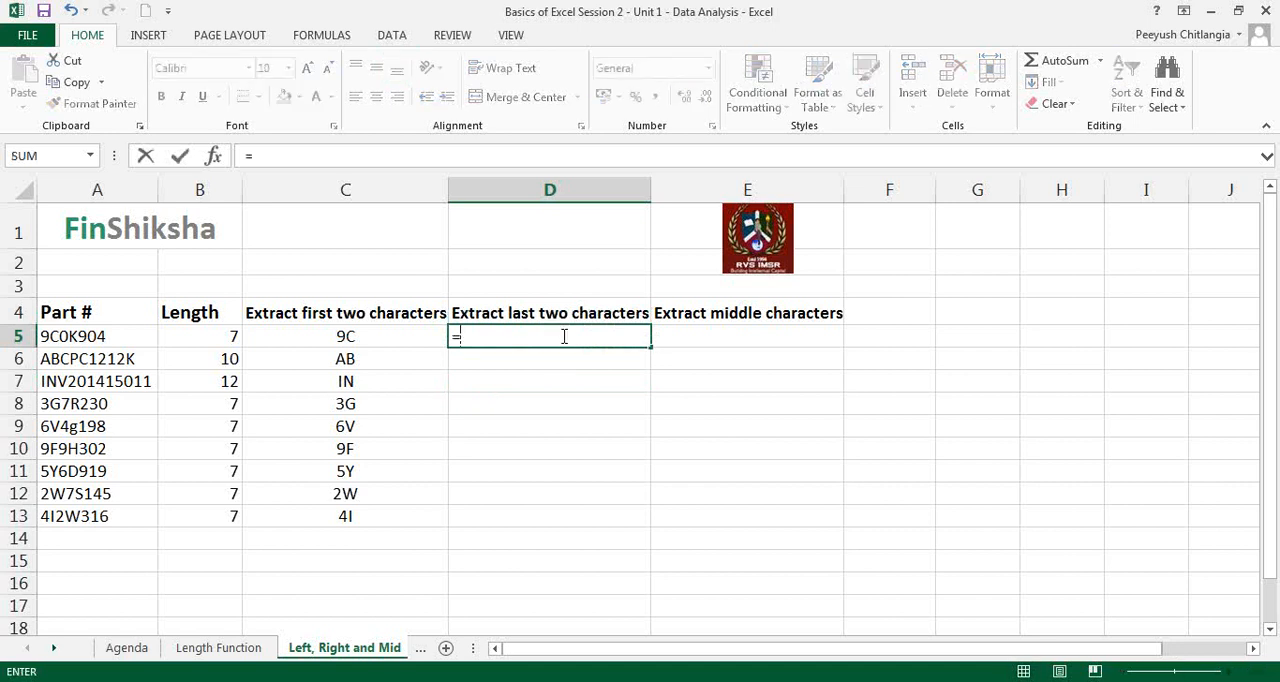
{"action": "type", "text": "RIGHT"}
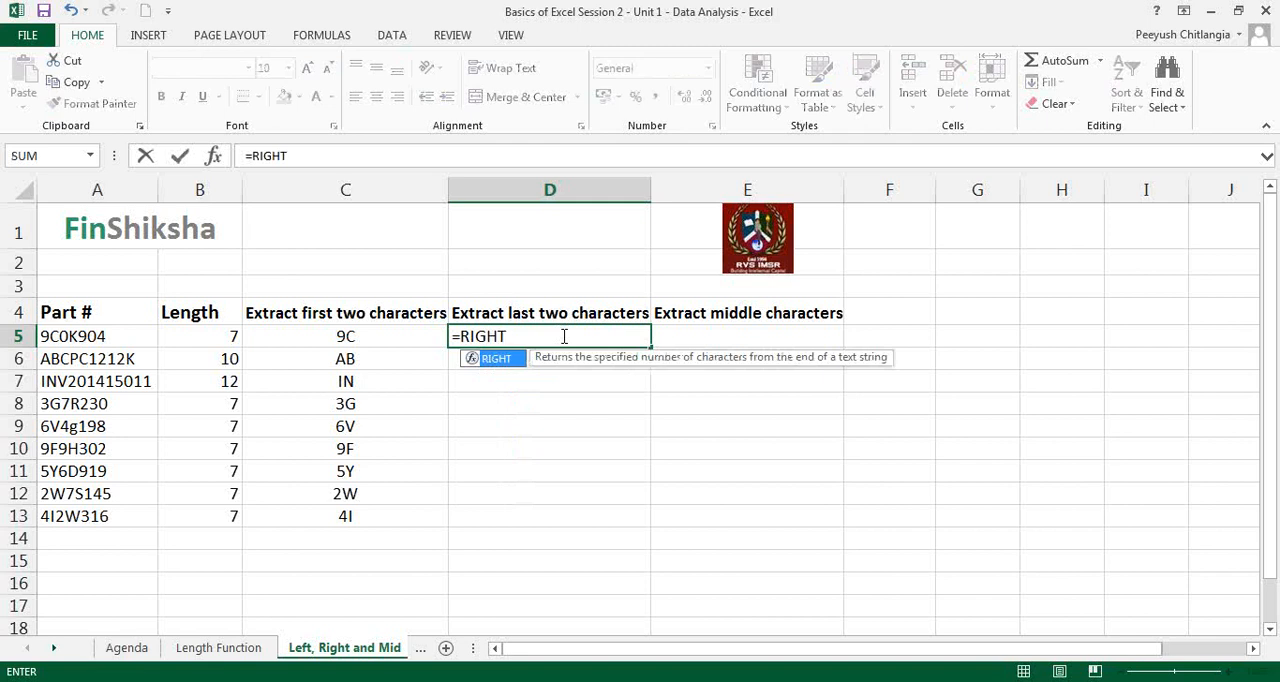
{"action": "type", "text": "("}
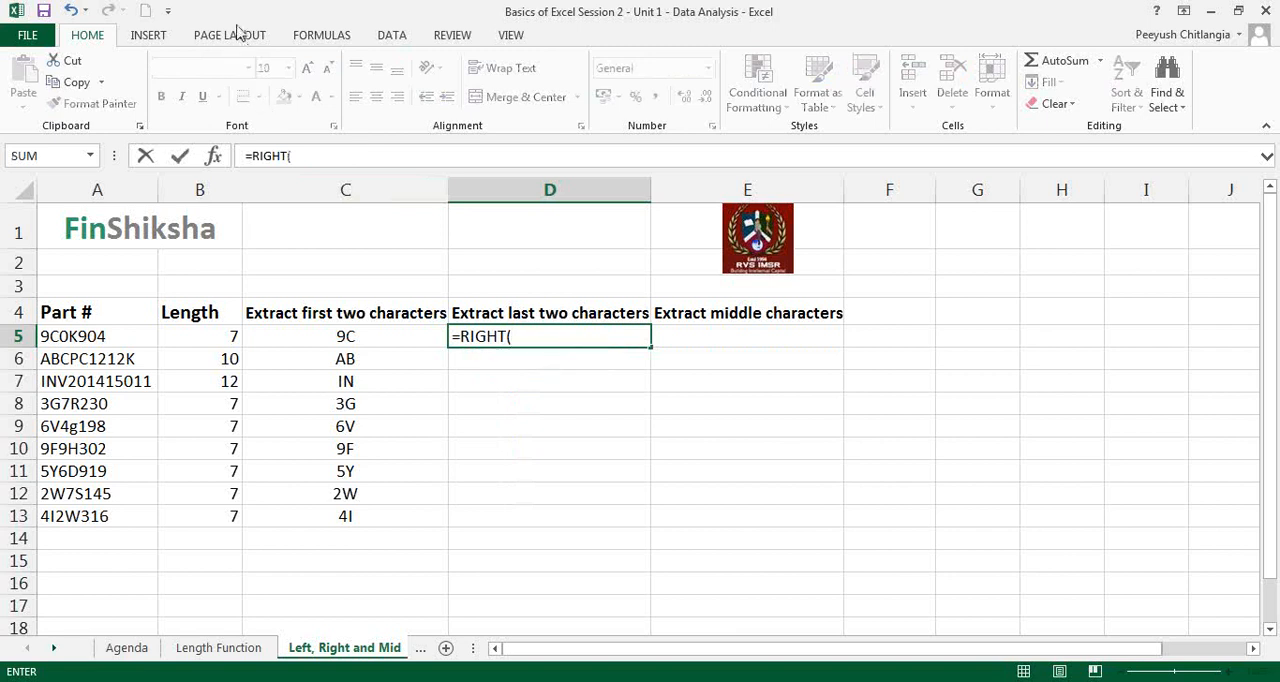
{"action": "left_click", "coordinate": [214, 157]}
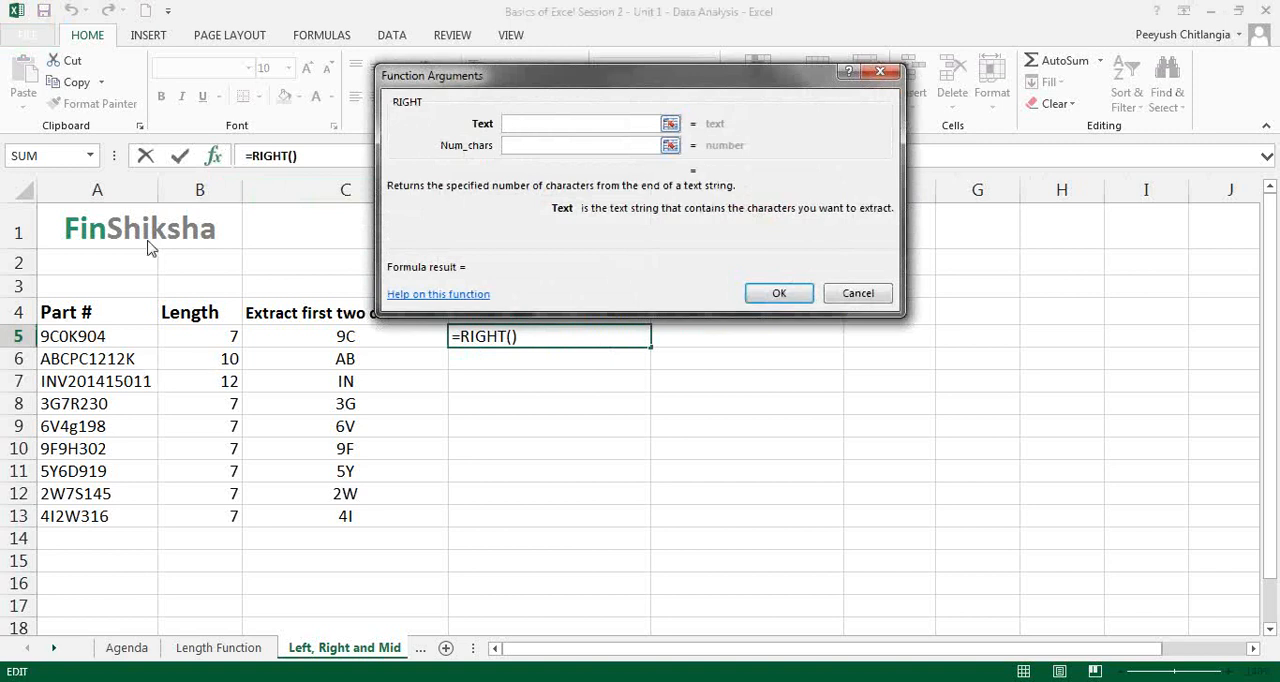
{"action": "left_click", "coordinate": [88, 334]}
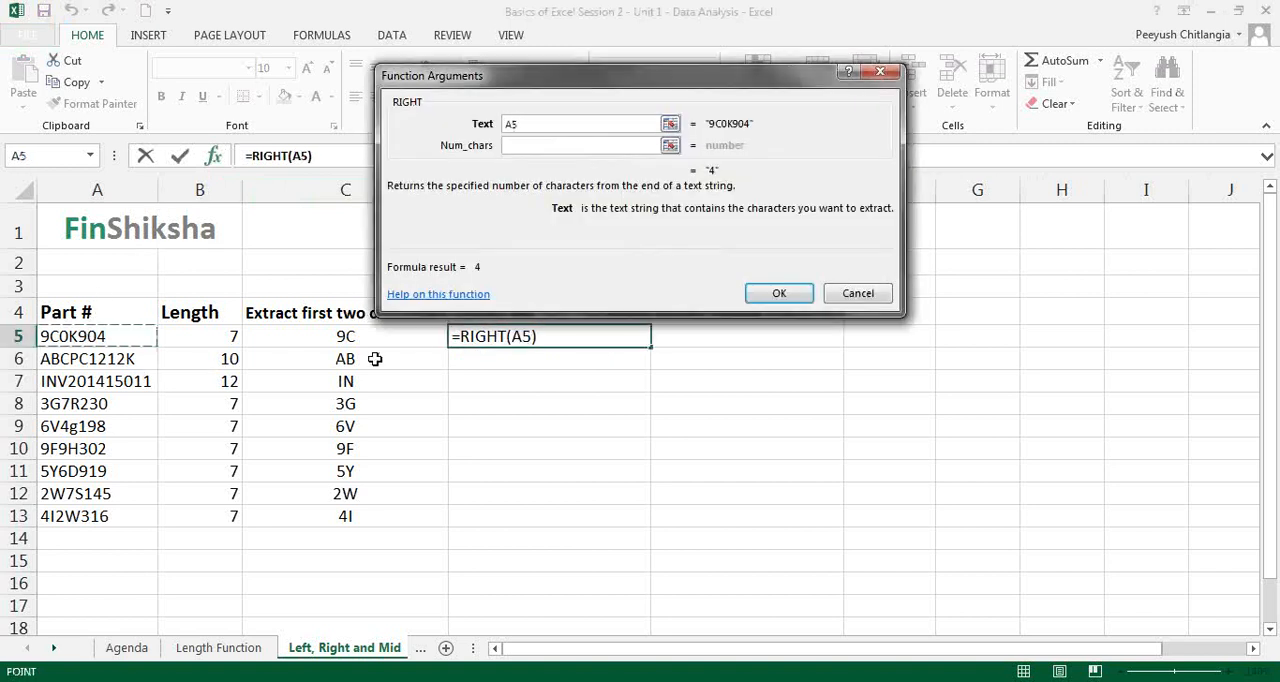
Step: Set the RIGHT function's number of characters to 2 and confirm the formula in D5
{"action": "left_click", "coordinate": [554, 124]}
{"action": "left_click", "coordinate": [545, 145]}
{"action": "left_click_drag", "start_coordinate": [630, 78], "coordinate": [592, 164]}
{"action": "type", "text": "2"}
{"action": "left_click", "coordinate": [738, 378]}
Step: Fill the RIGHT formula from D5 down through D13 and center the extracted characters
{"action": "left_click_drag", "start_coordinate": [646, 348], "coordinate": [640, 530]}
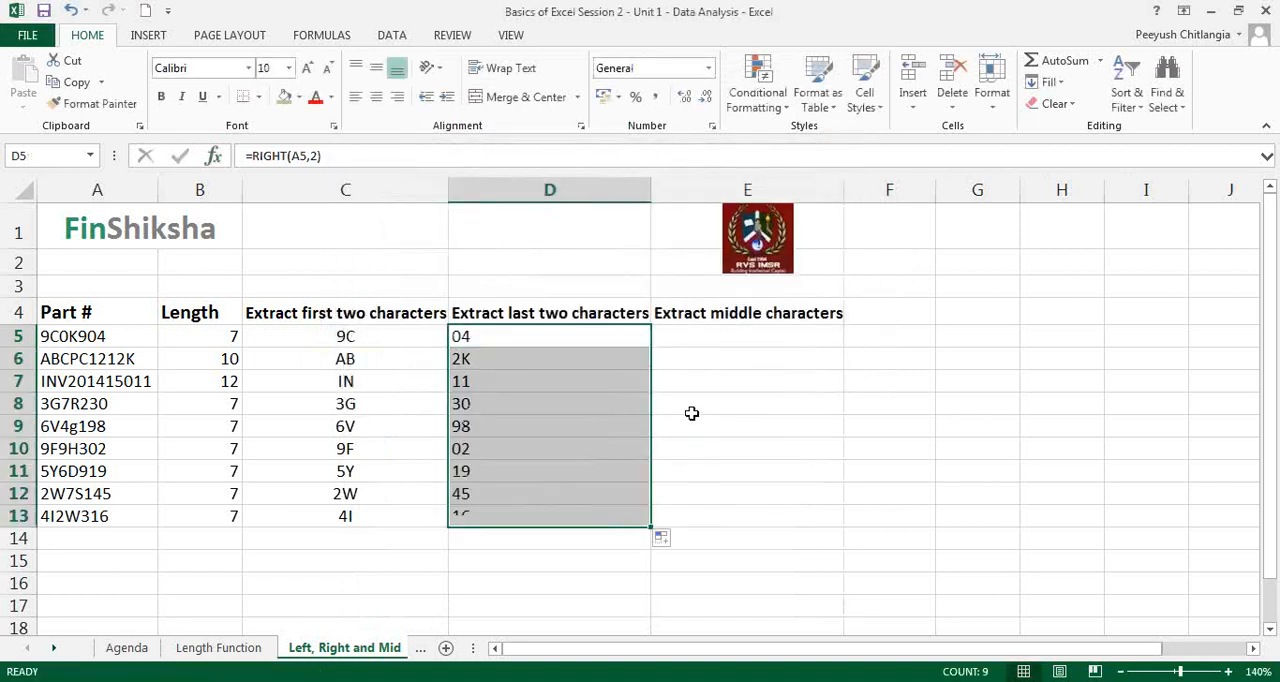
{"action": "left_click", "coordinate": [377, 97]}
{"action": "left_click", "coordinate": [594, 428]}
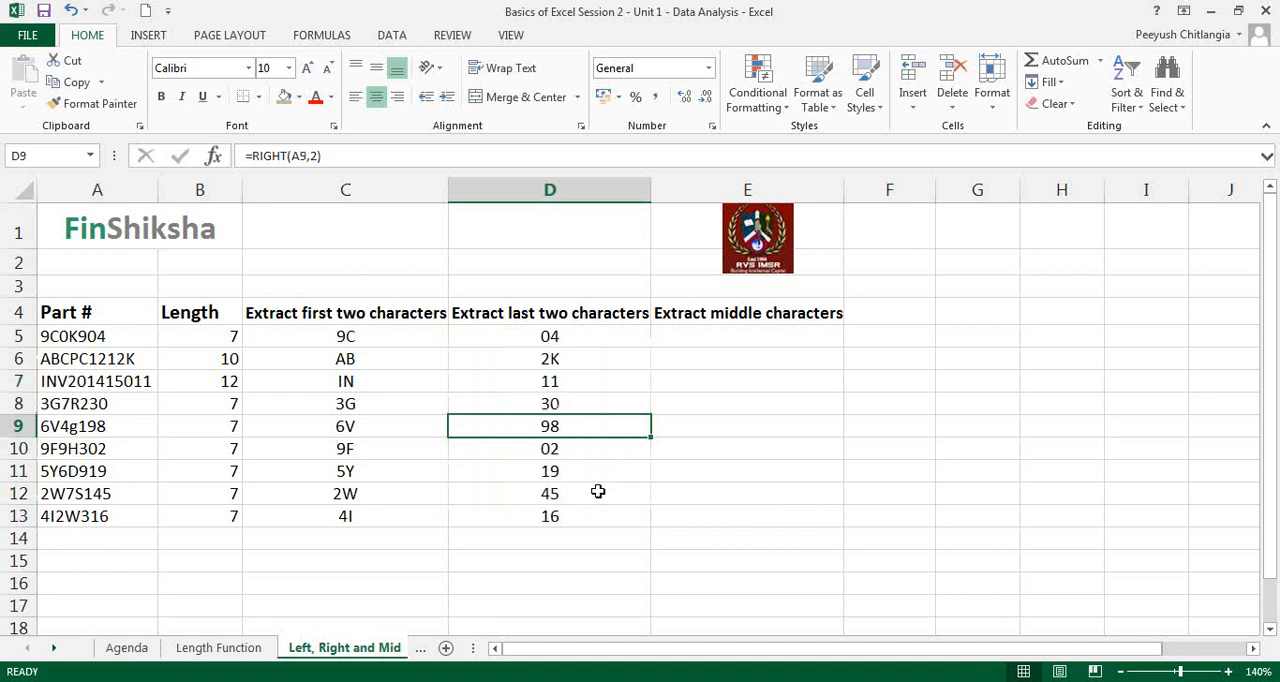
Step: Examine the INV201415011 entry in row 7 and the RIGHT formula in D7
{"action": "left_click", "coordinate": [18, 381]}
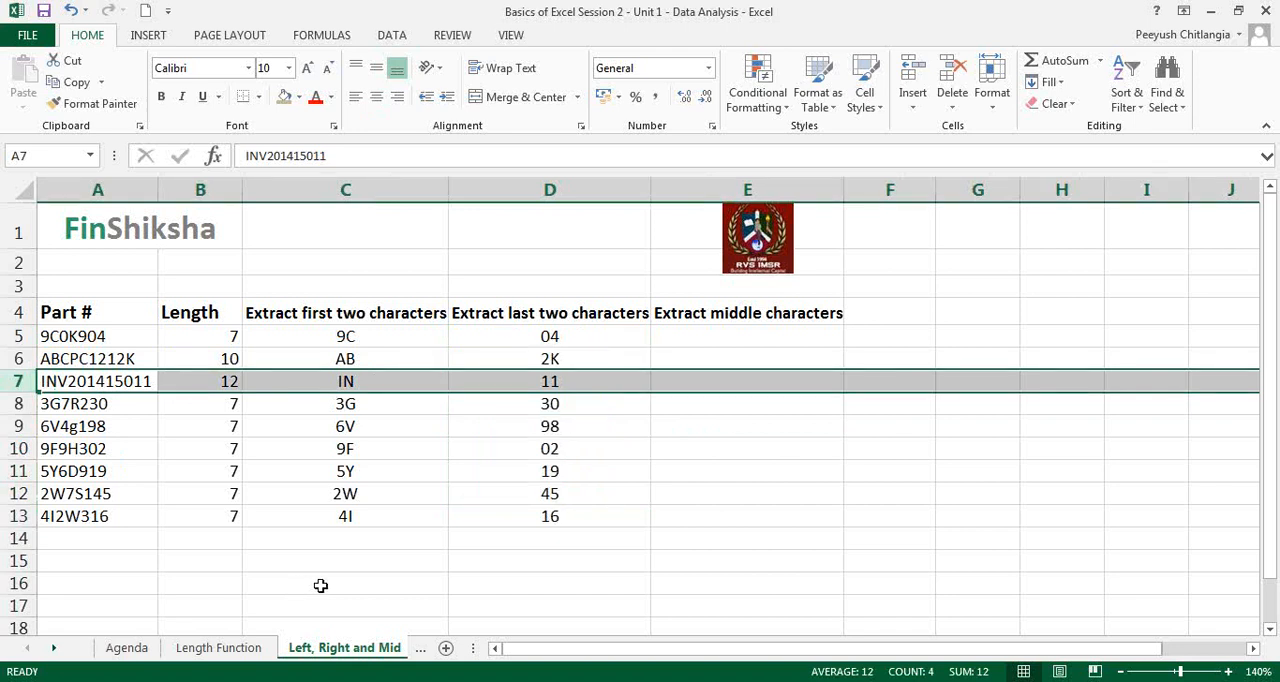
{"action": "left_click", "coordinate": [565, 377]}
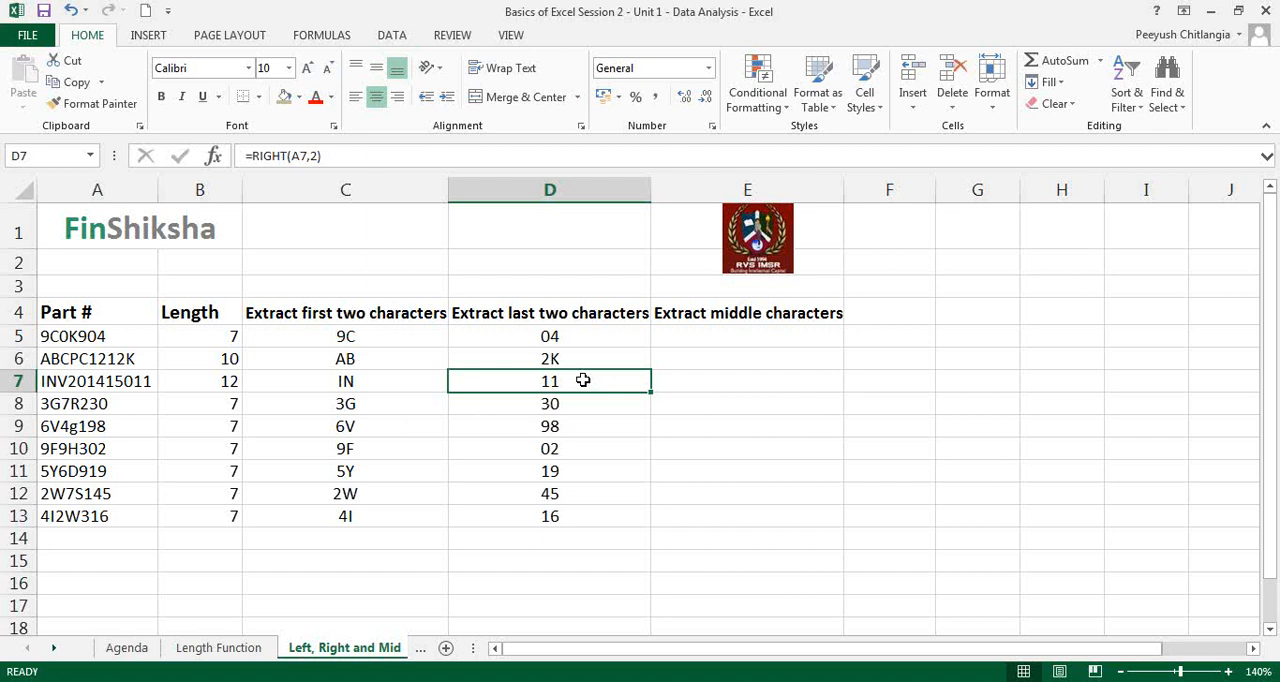
Step: Start a MID function in E5 under "Extract middle characters" with A5 as its text argument
{"action": "left_click", "coordinate": [777, 330]}
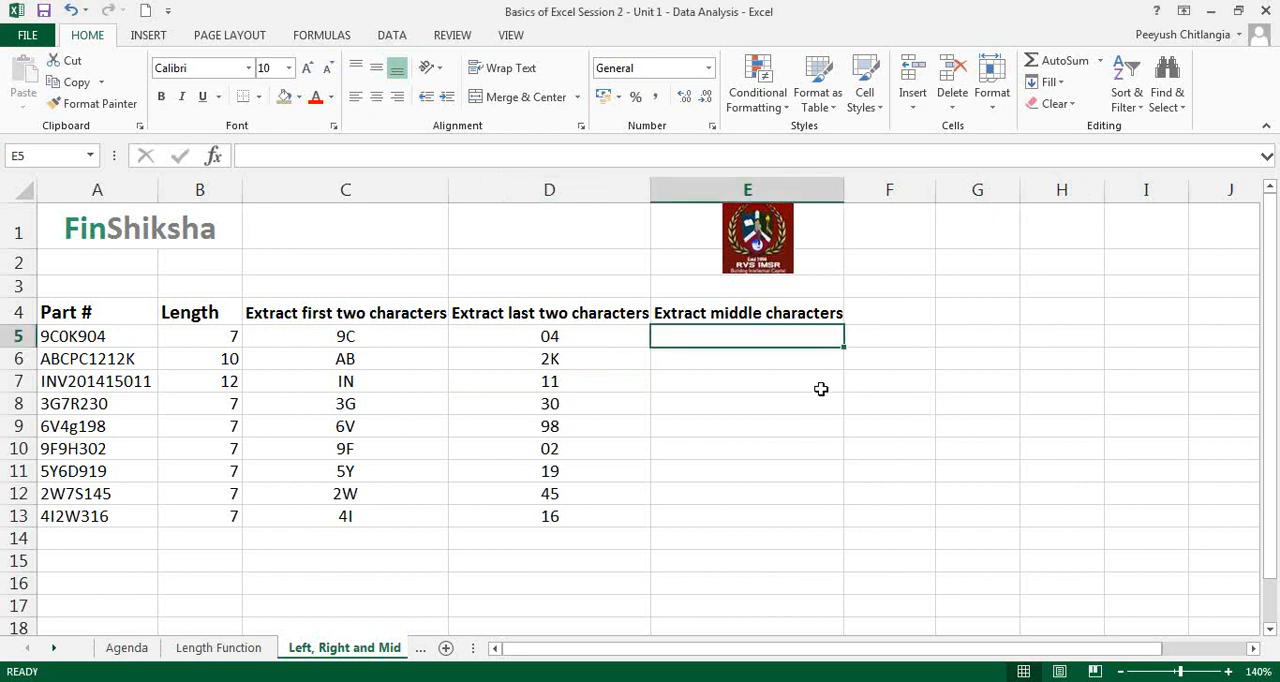
{"action": "left_click", "coordinate": [809, 310]}
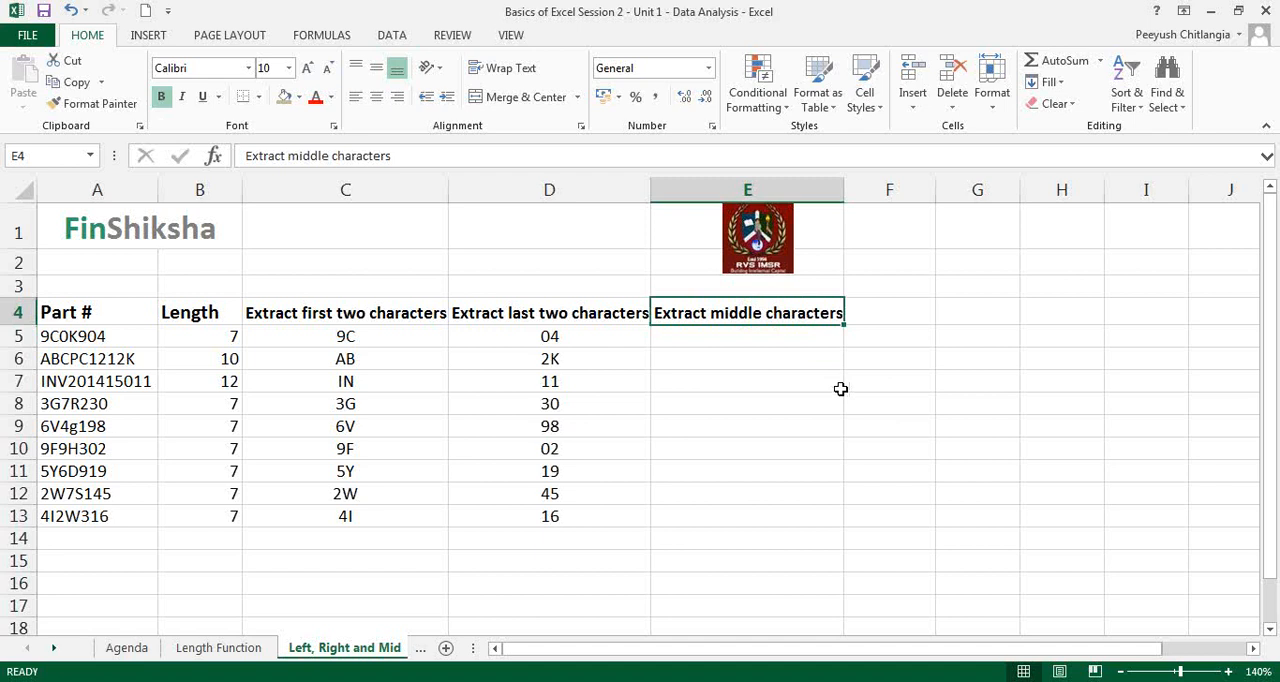
{"action": "left_click", "coordinate": [810, 336]}
{"action": "type", "text": "="}
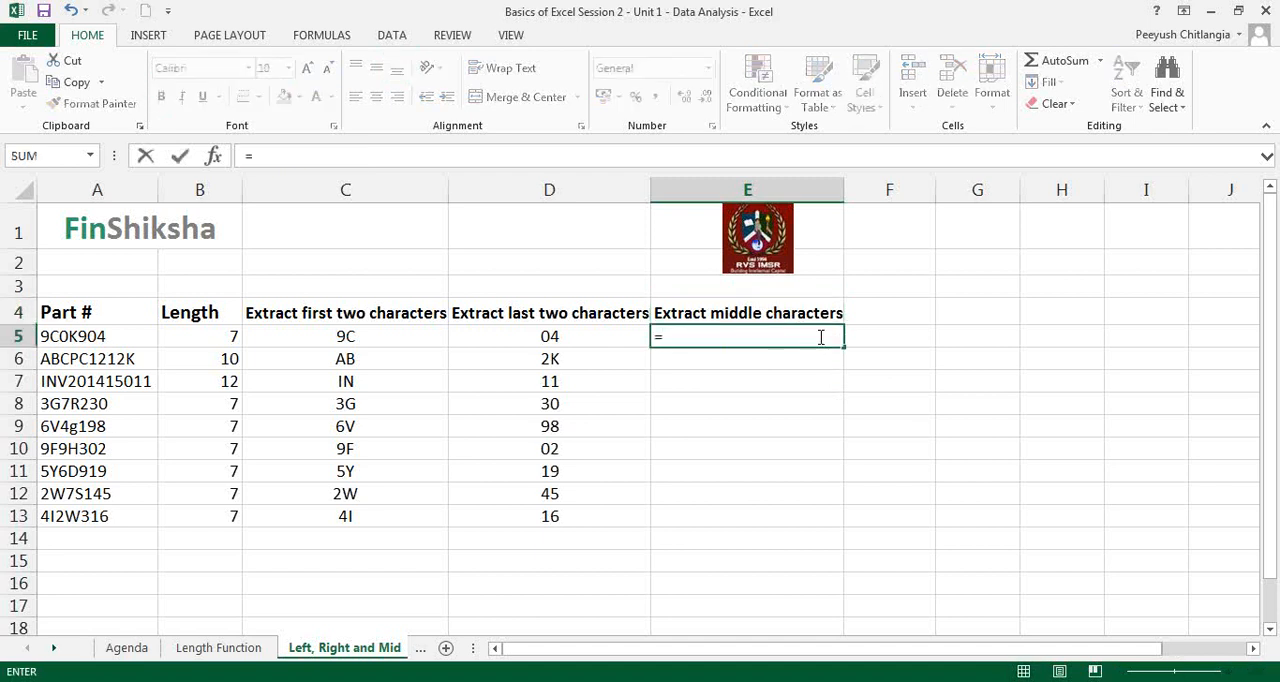
{"action": "type", "text": "mid("}
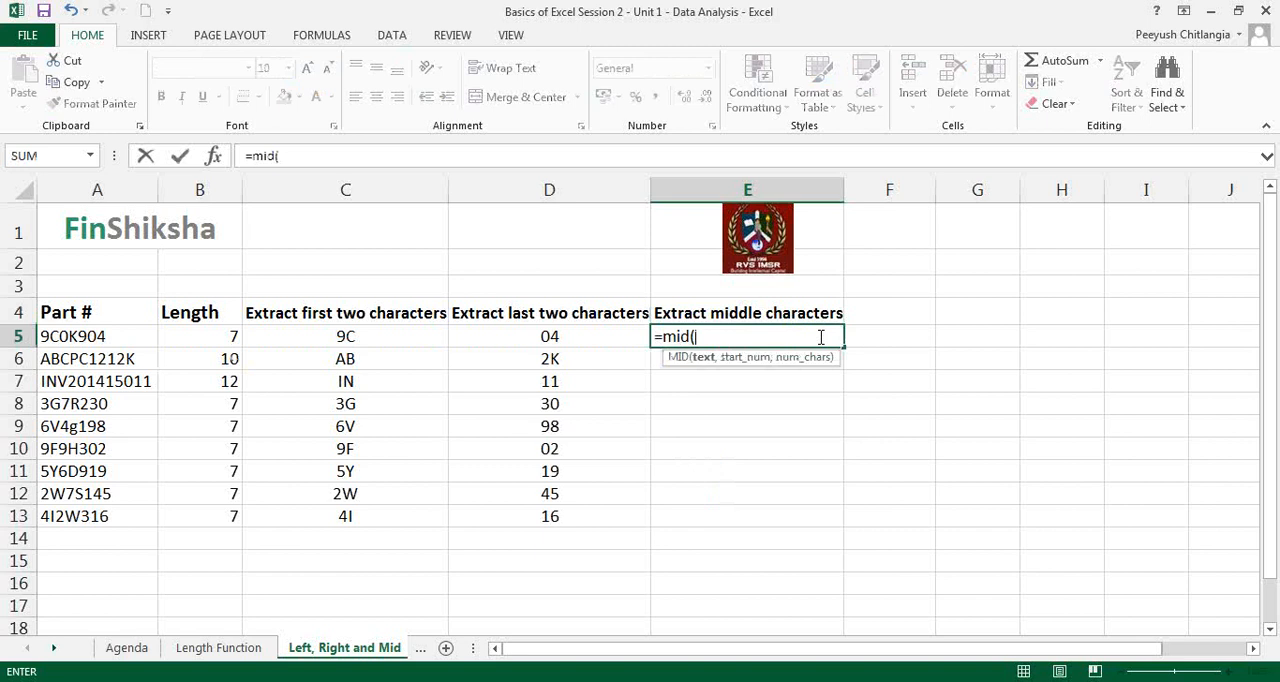
{"action": "left_click", "coordinate": [183, 85]}
{"action": "left_click", "coordinate": [213, 155]}
{"action": "left_click", "coordinate": [213, 155]}
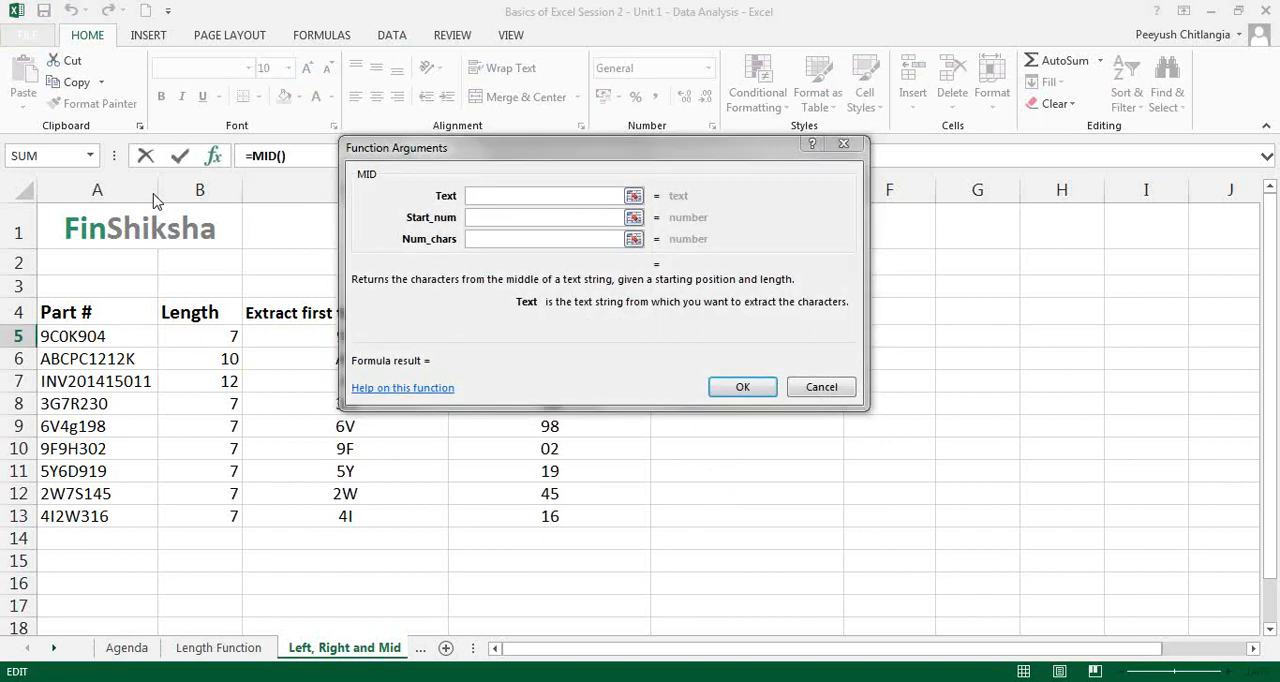
{"action": "left_click", "coordinate": [97, 337]}
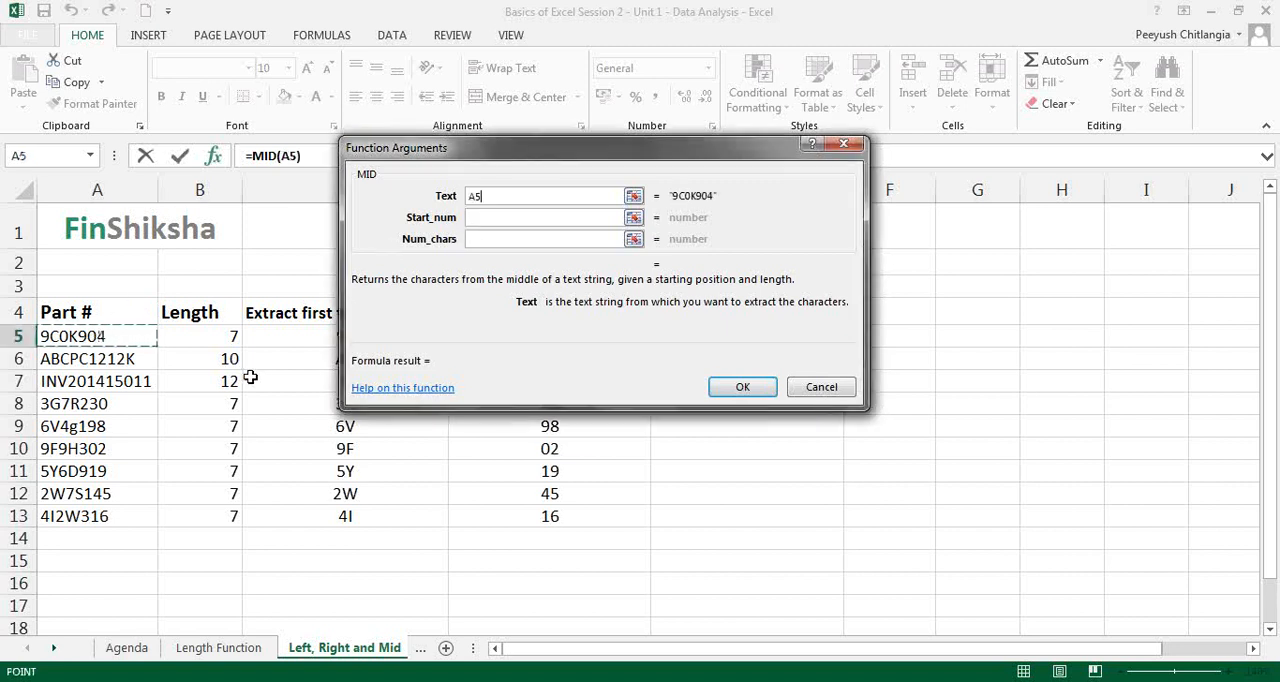
Step: Set the MID function's start position to 2 and number of characters to 4, and confirm the formula
{"action": "left_click", "coordinate": [482, 217]}
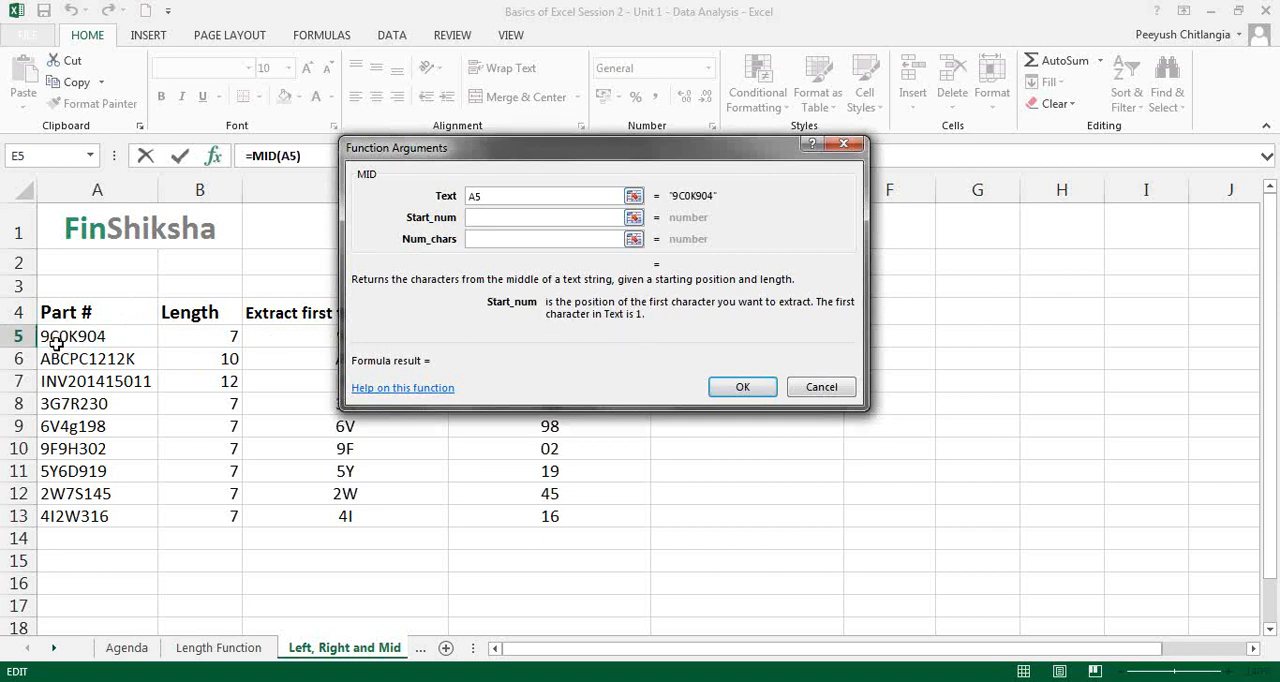
{"action": "type", "text": "2"}
{"action": "left_click", "coordinate": [492, 240]}
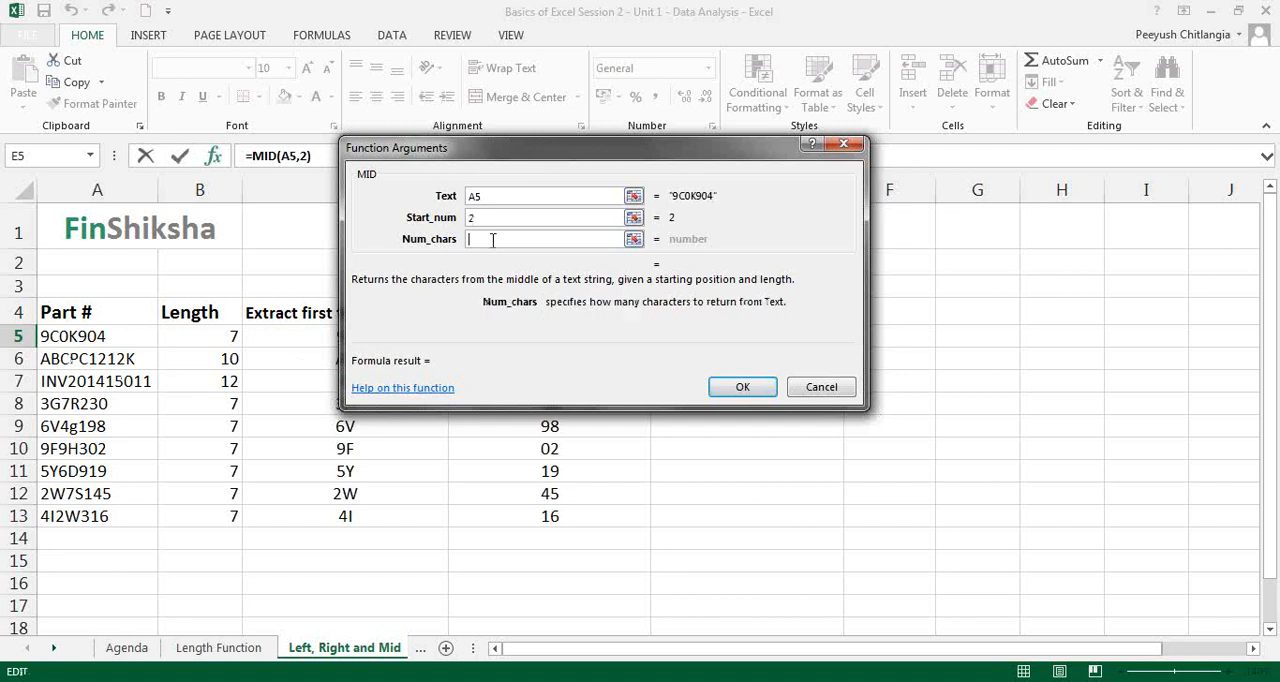
{"action": "type", "text": "4"}
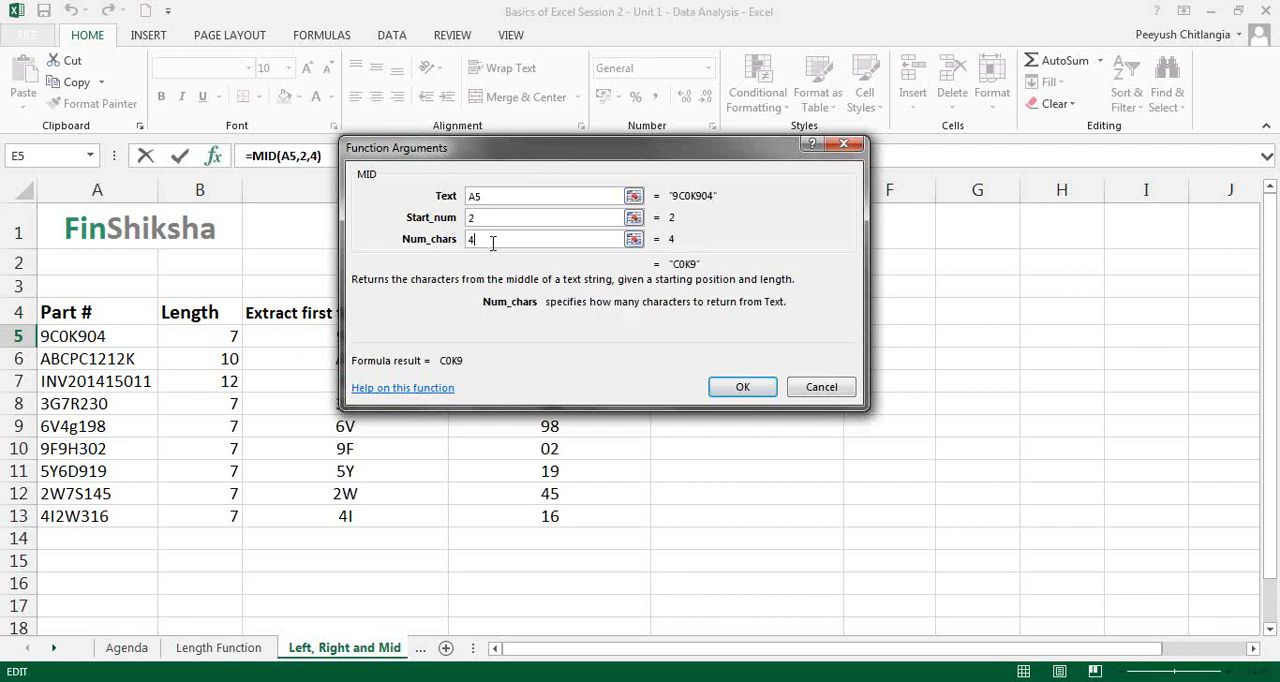
{"action": "left_click", "coordinate": [736, 390]}
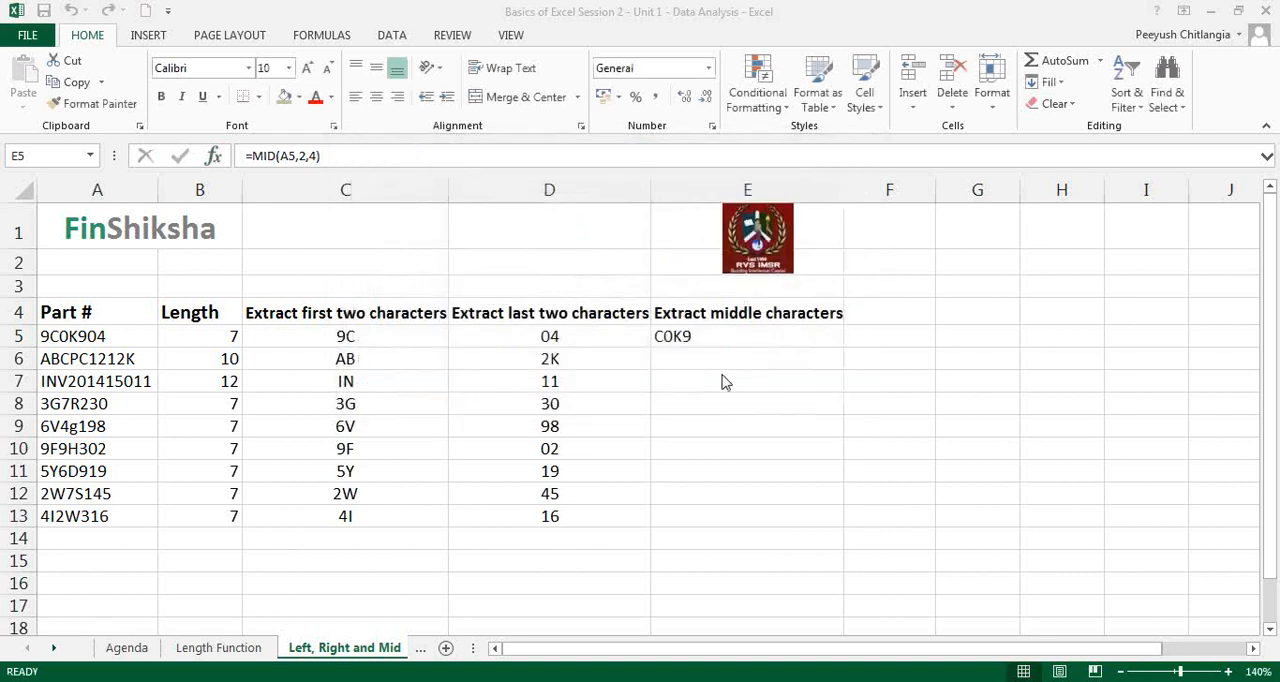
Step: Review the MID formula in E5 and highlight the matching characters C0K9 within the part number in A5
{"action": "double_click", "coordinate": [690, 336]}
{"action": "key", "text": "Escape"}
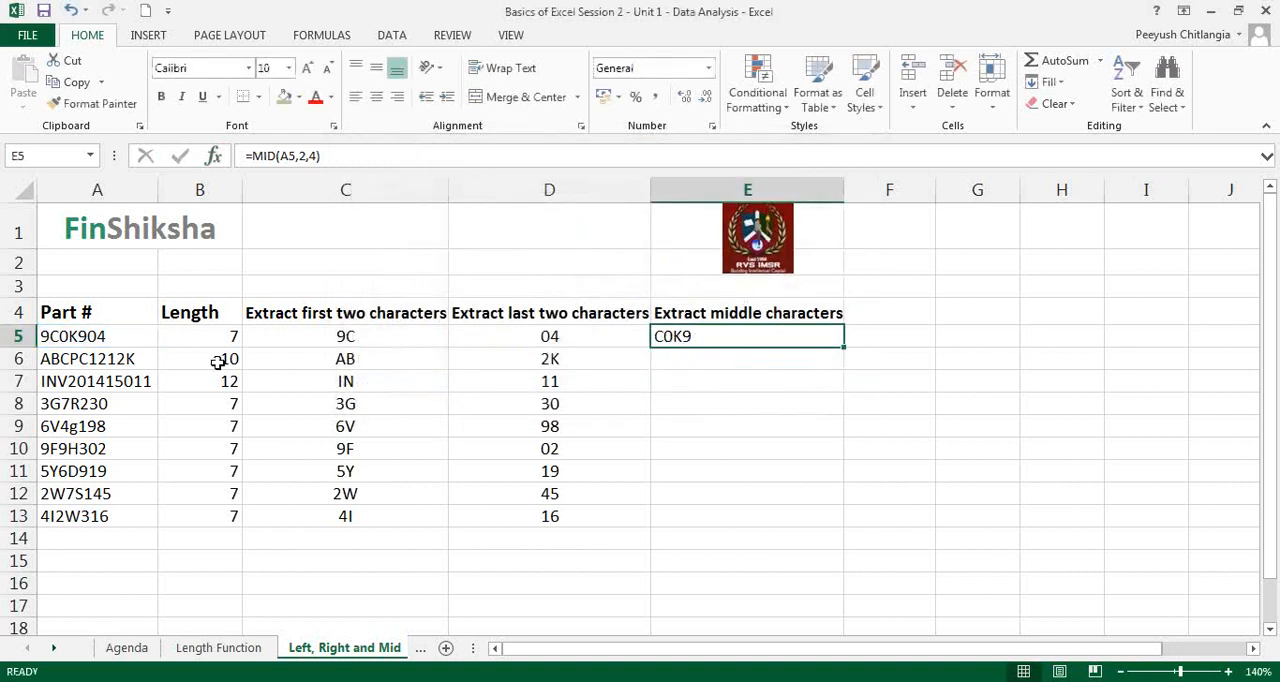
{"action": "left_click", "coordinate": [63, 337]}
{"action": "double_click", "coordinate": [65, 336]}
{"action": "left_click_drag", "start_coordinate": [48, 336], "coordinate": [85, 337]}
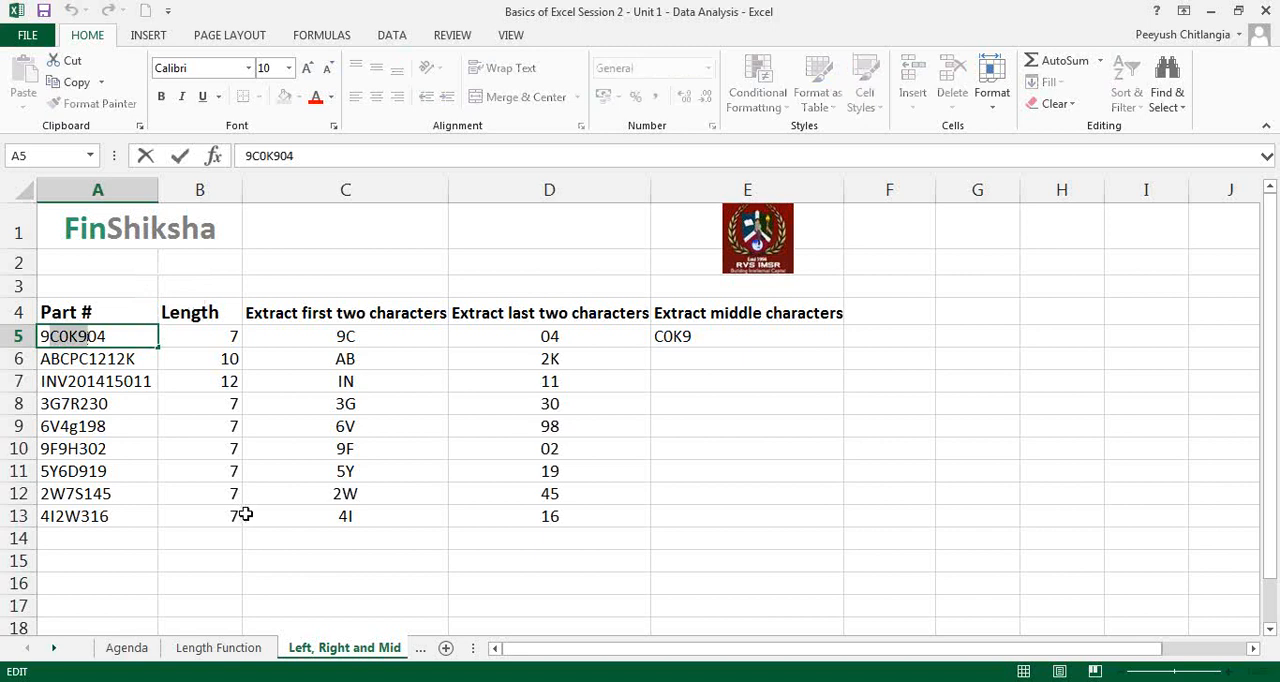
{"action": "key", "text": "Escape"}
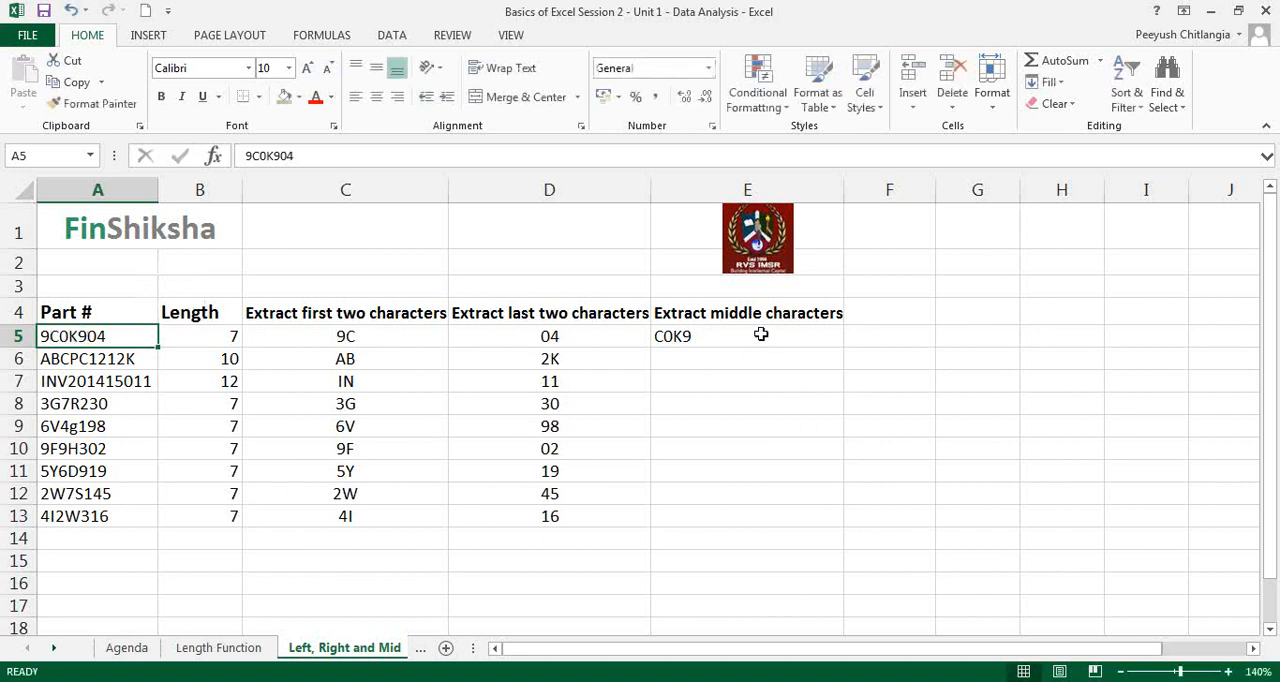
Step: Highlight row 6 and handwrite its part number on screen with the annotation pen, boxing the fourth character P
{"action": "left_click", "coordinate": [762, 336]}
{"action": "left_click", "coordinate": [720, 362]}
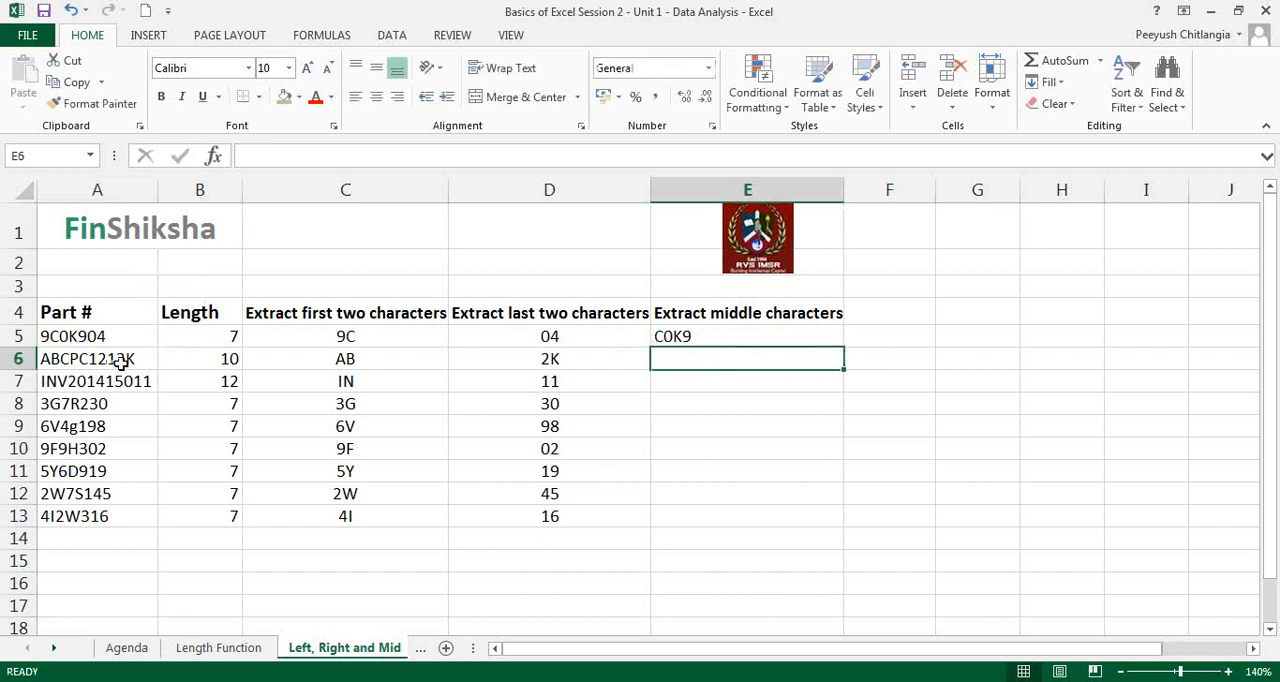
{"action": "left_click", "coordinate": [20, 358]}
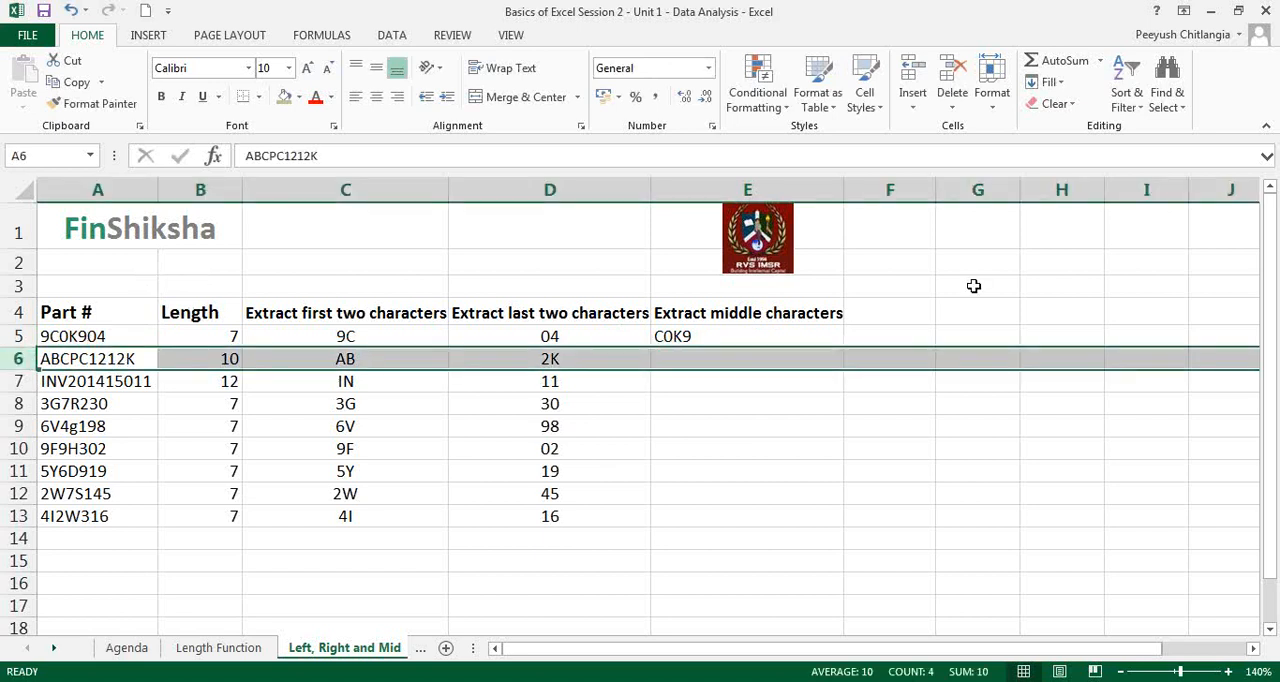
{"action": "left_click", "coordinate": [1016, 242]}
{"action": "left_click", "coordinate": [1023, 278]}
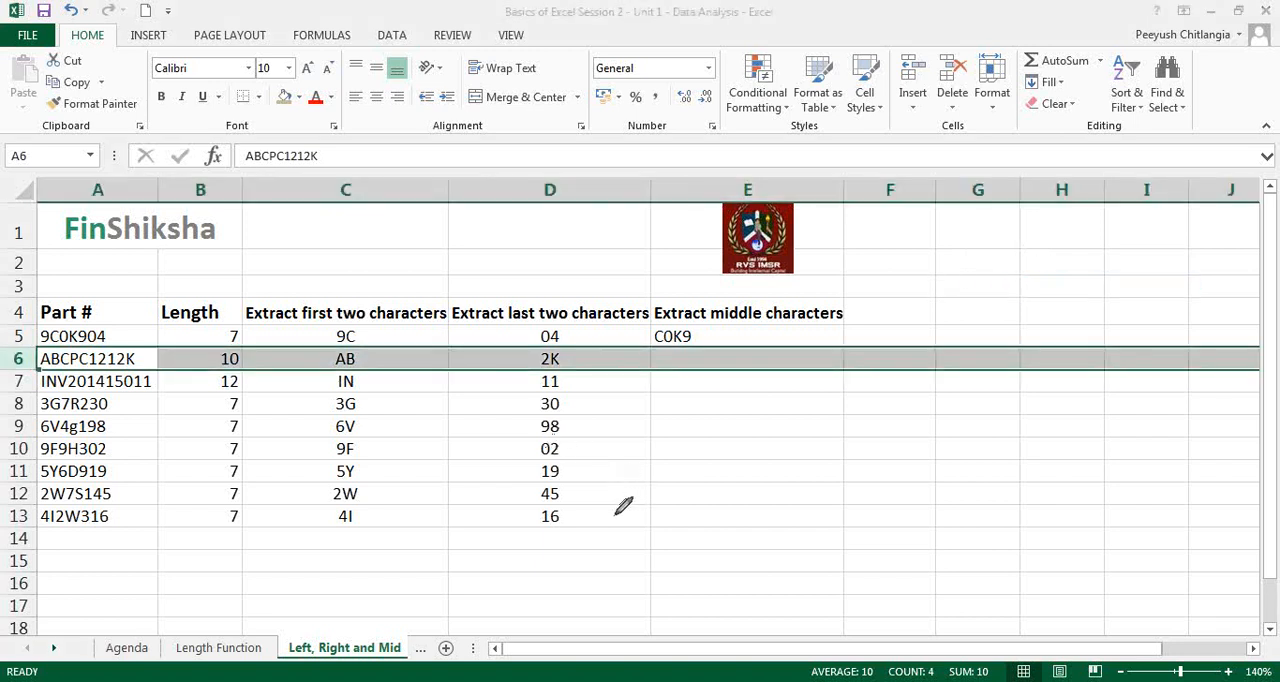
{"action": "mouse_move", "coordinate": [616, 514]}
{"action": "left_mouse_down"}
{"action": "mouse_move", "coordinate": [618, 535]}
{"action": "mouse_move", "coordinate": [658, 512]}
{"action": "mouse_move", "coordinate": [648, 532]}
{"action": "mouse_move", "coordinate": [682, 530]}
{"action": "left_mouse_up"}
{"action": "mouse_move", "coordinate": [693, 488]}
{"action": "left_mouse_down"}
{"action": "mouse_move", "coordinate": [696, 500]}
{"action": "mouse_move", "coordinate": [747, 503]}
{"action": "mouse_move", "coordinate": [763, 490]}
{"action": "left_mouse_up"}
{"action": "left_click_drag", "start_coordinate": [768, 470], "coordinate": [790, 480]}
{"action": "mouse_move", "coordinate": [796, 458]}
{"action": "left_mouse_down"}
{"action": "mouse_move", "coordinate": [818, 474]}
{"action": "mouse_move", "coordinate": [832, 462]}
{"action": "left_mouse_up"}
{"action": "left_click_drag", "start_coordinate": [848, 440], "coordinate": [852, 462]}
{"action": "mouse_move", "coordinate": [697, 462]}
{"action": "left_mouse_down"}
{"action": "mouse_move", "coordinate": [708, 546]}
{"action": "mouse_move", "coordinate": [718, 501]}
{"action": "mouse_move", "coordinate": [699, 463]}
{"action": "left_mouse_up"}
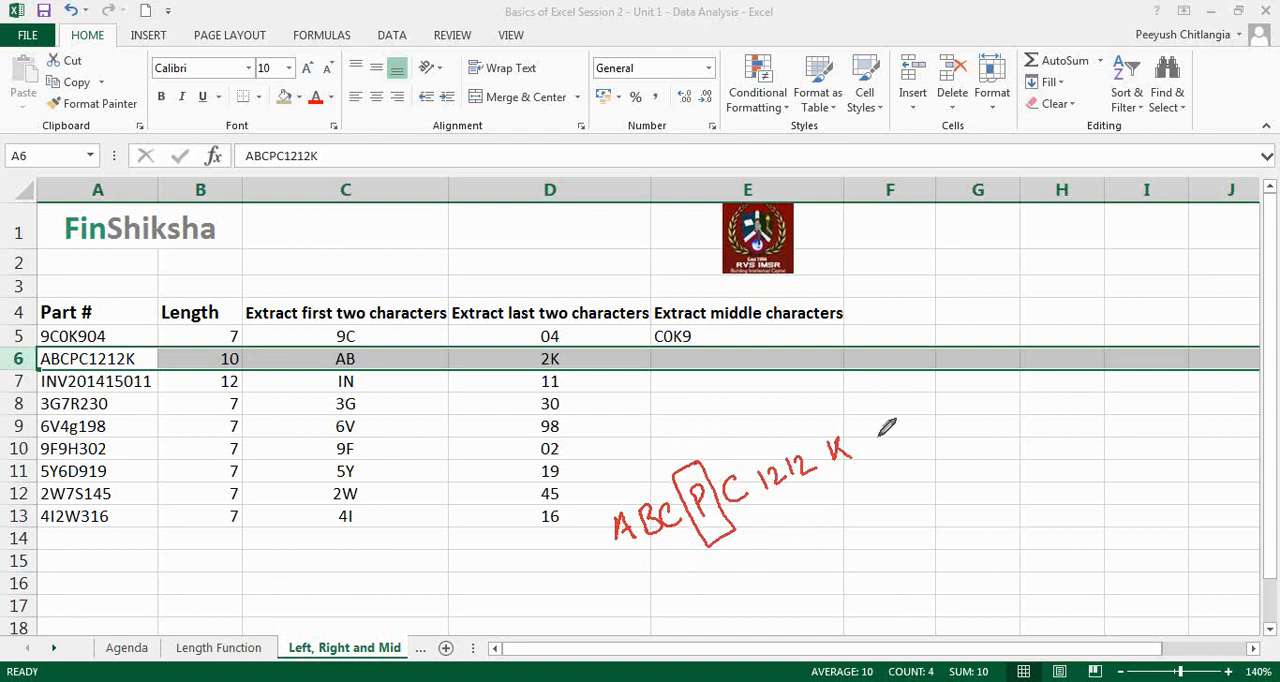
Step: Handwrite the notes "P = person" and "C = corporate" beside the boxed character, and clear the annotations
{"action": "left_click_drag", "start_coordinate": [790, 537], "coordinate": [820, 543]}
{"action": "mouse_move", "coordinate": [809, 556]}
{"action": "left_mouse_down"}
{"action": "mouse_move", "coordinate": [889, 511]}
{"action": "mouse_move", "coordinate": [950, 500]}
{"action": "left_mouse_up"}
{"action": "mouse_move", "coordinate": [818, 580]}
{"action": "left_mouse_down"}
{"action": "mouse_move", "coordinate": [862, 584]}
{"action": "mouse_move", "coordinate": [982, 520]}
{"action": "mouse_move", "coordinate": [942, 553]}
{"action": "left_mouse_up"}
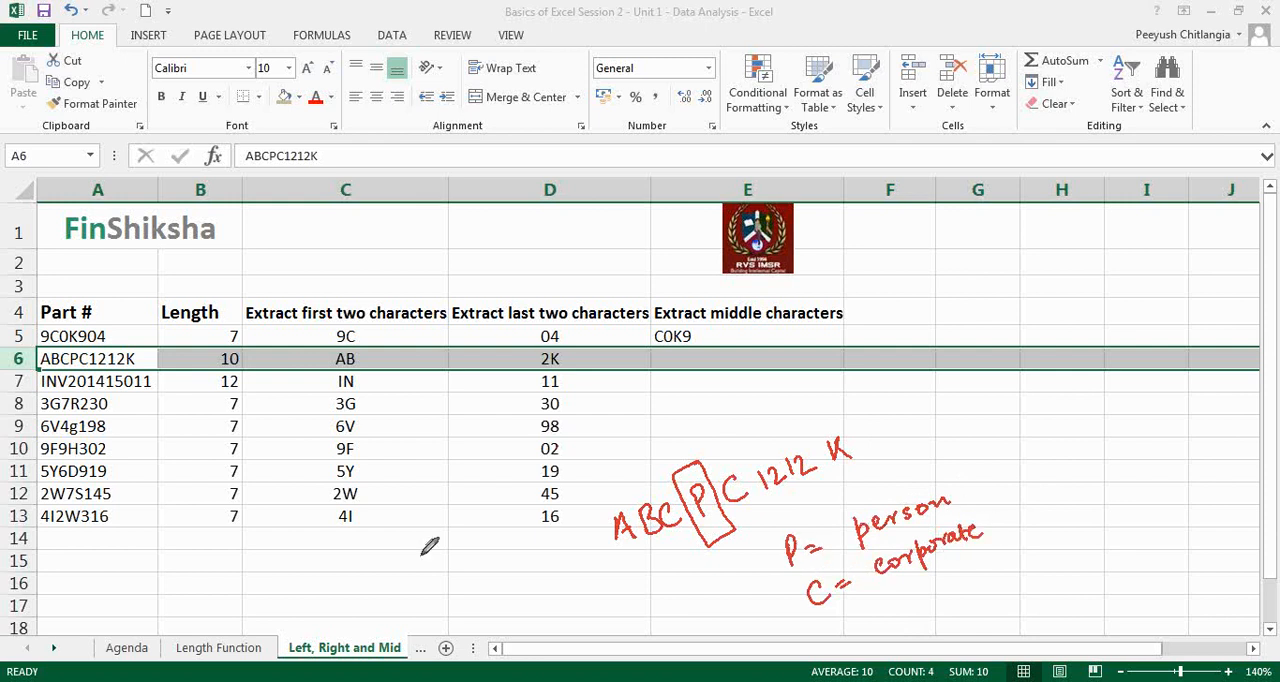
{"action": "left_click_drag", "start_coordinate": [672, 428], "coordinate": [681, 451]}
{"action": "left_click_drag", "start_coordinate": [671, 440], "coordinate": [688, 437]}
{"action": "left_click", "coordinate": [1019, 359]}
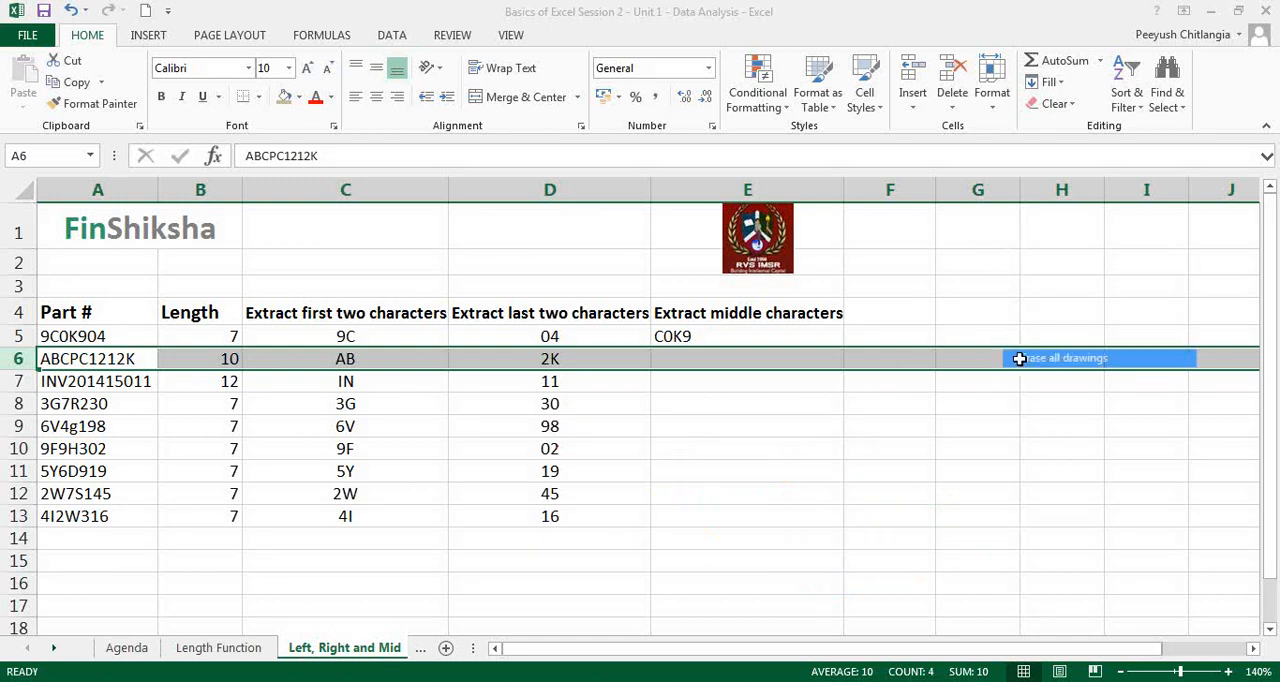
Step: Enter =MID(A6,4,1) in E6 to extract the single fourth character of the part number in A6
{"action": "left_click", "coordinate": [766, 360]}
{"action": "double_click", "coordinate": [73, 358]}
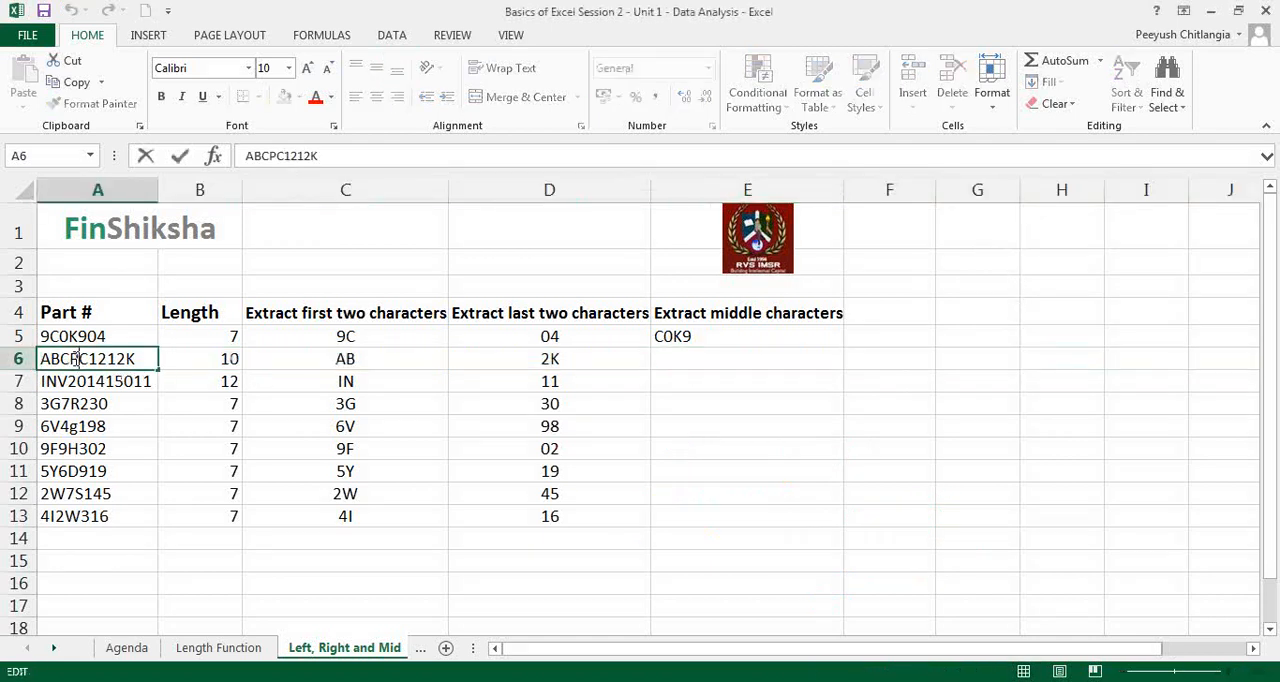
{"action": "key", "text": "Escape"}
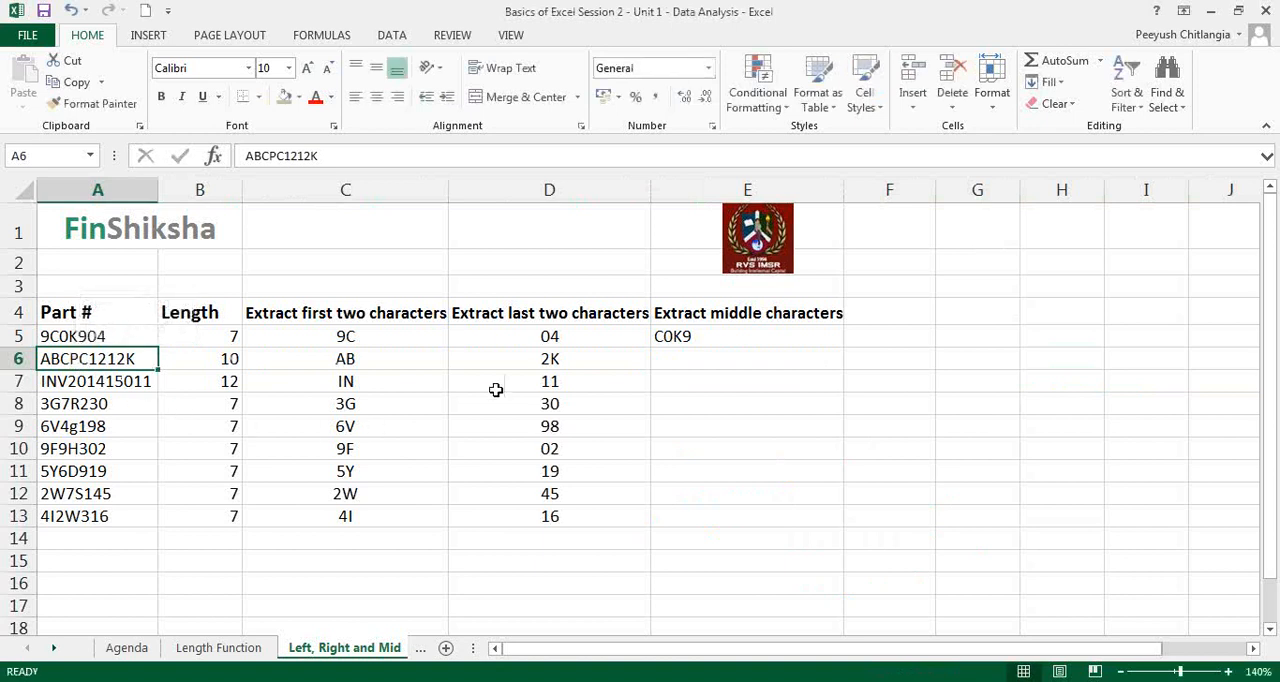
{"action": "left_click", "coordinate": [657, 362]}
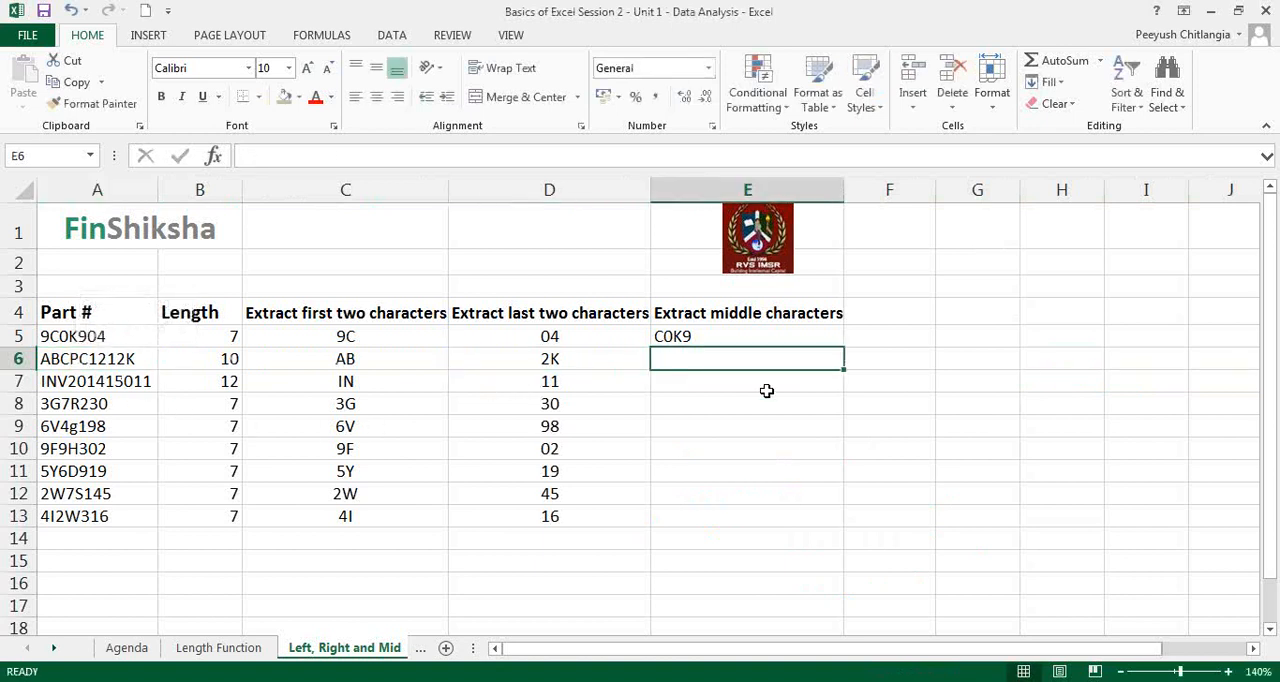
{"action": "type", "text": "=mid("}
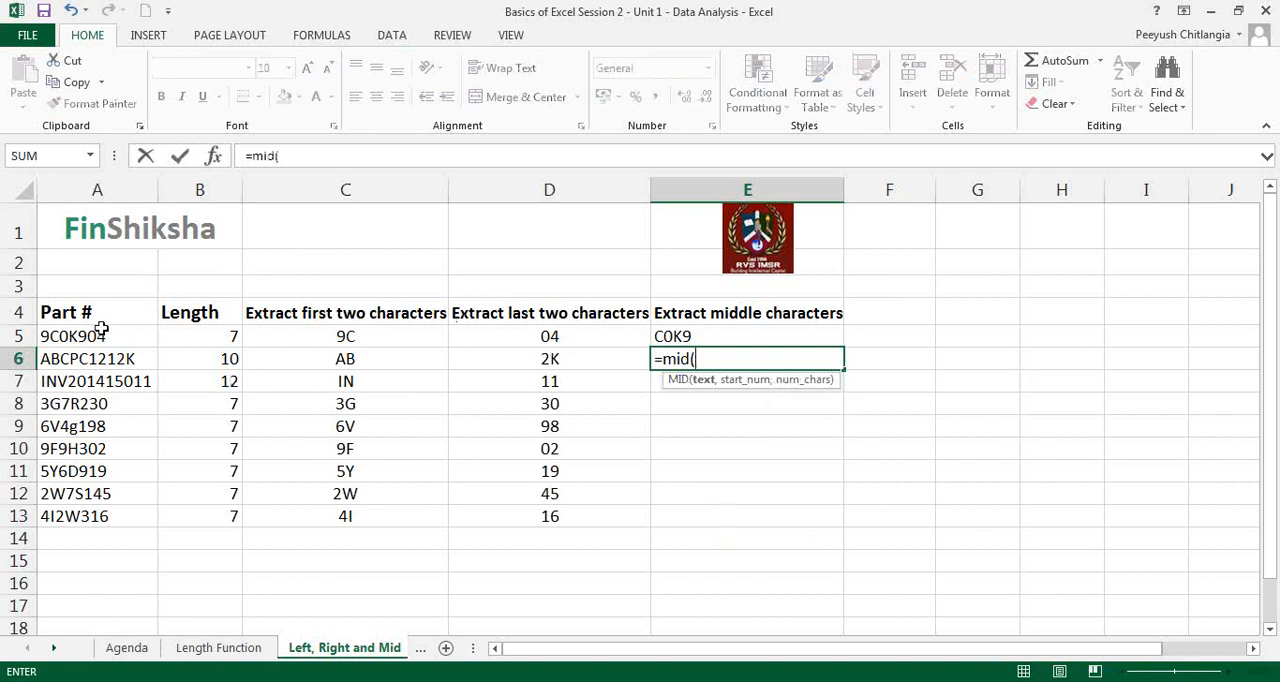
{"action": "left_click", "coordinate": [88, 364]}
{"action": "type", "text": ","}
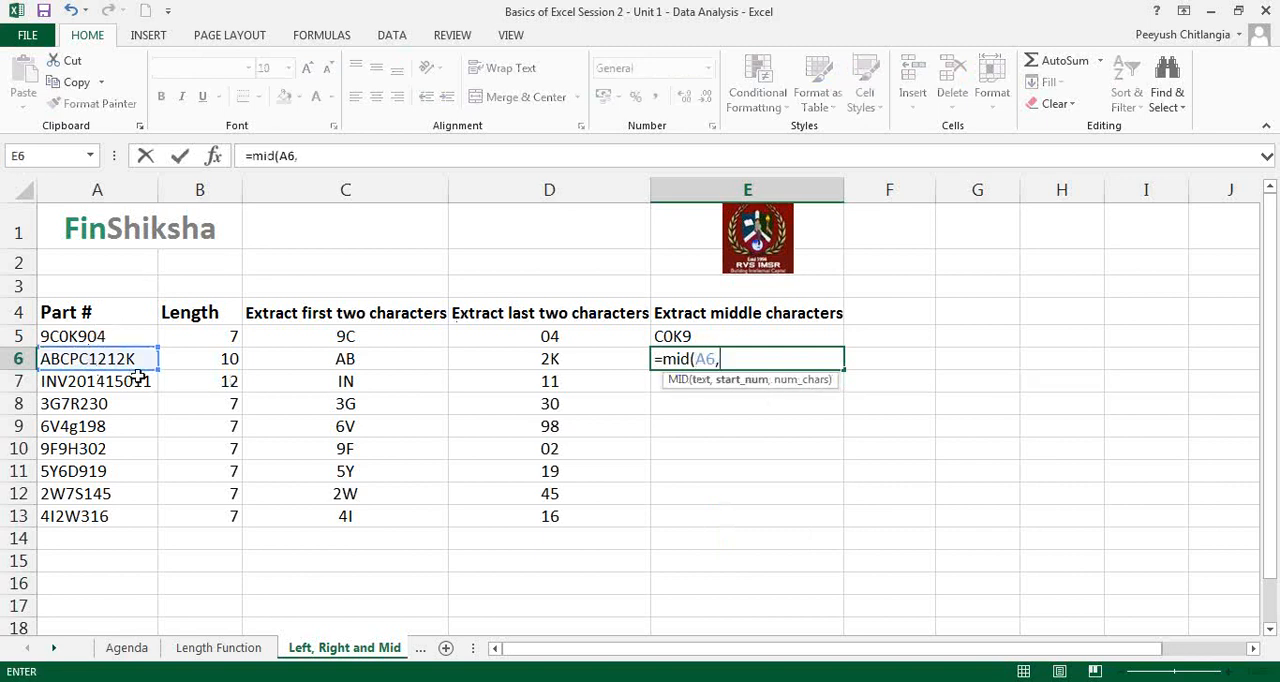
{"action": "type", "text": "4,1"}
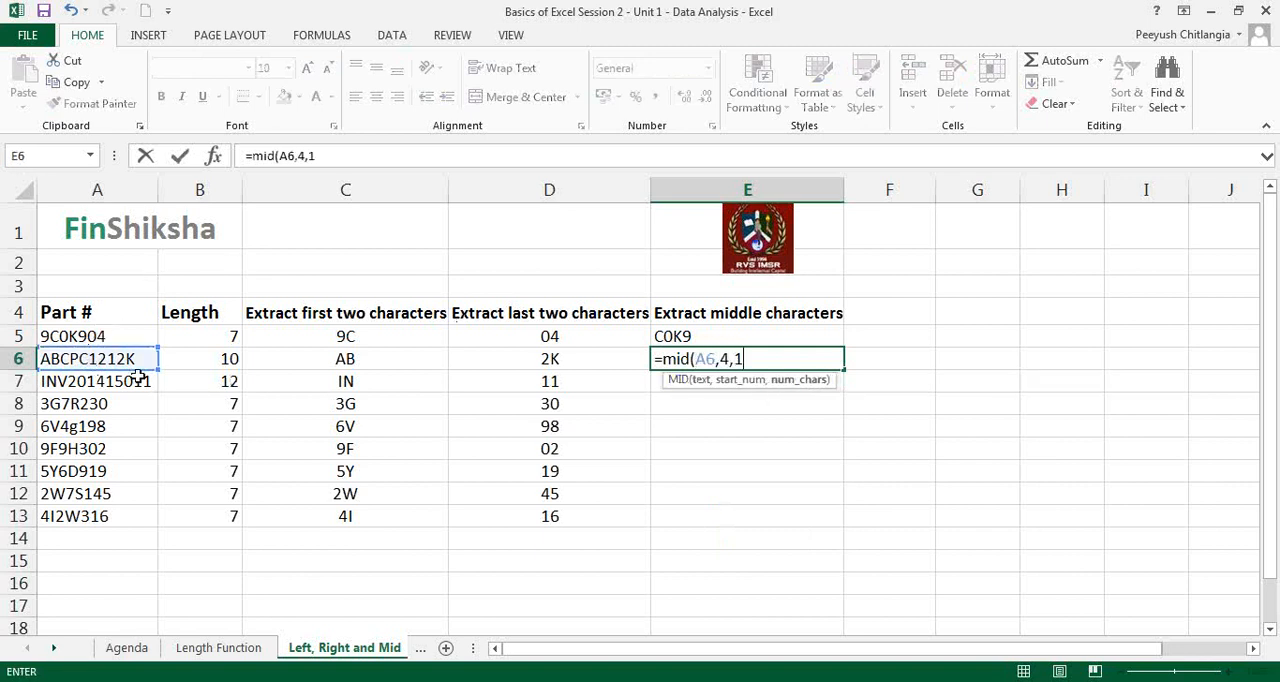
{"action": "type", "text": ")"}
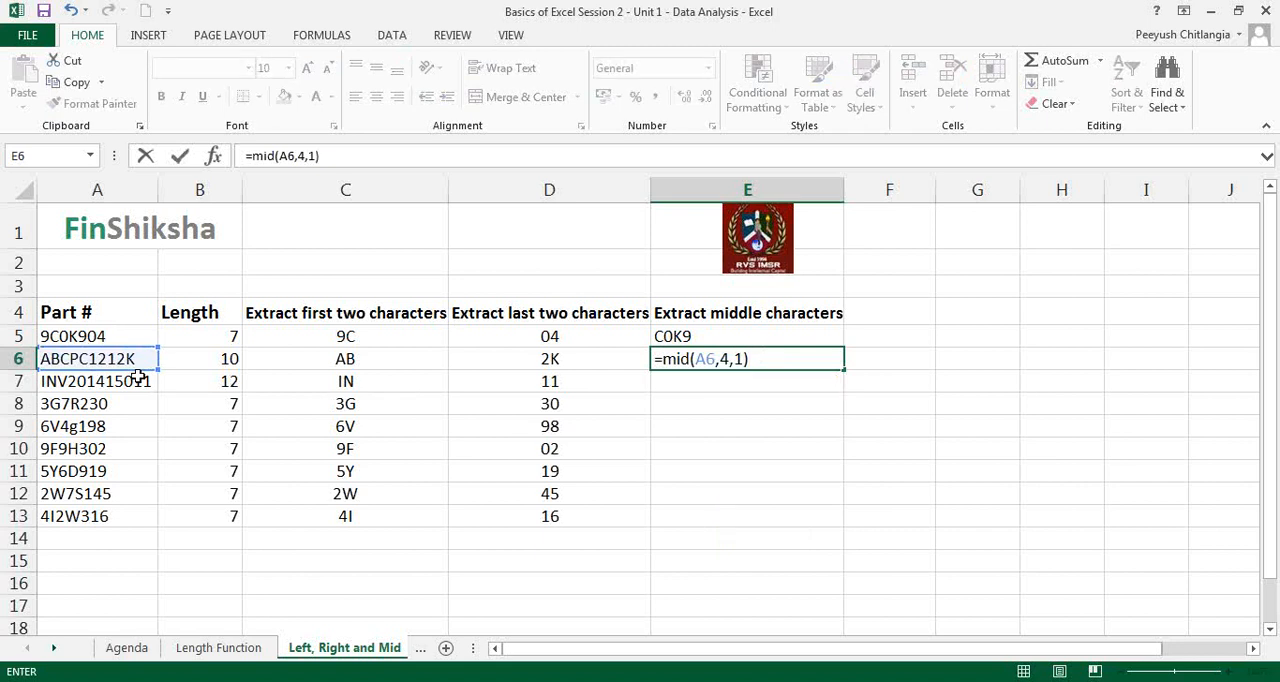
{"action": "key", "text": "Return"}
{"action": "key", "text": "Up"}
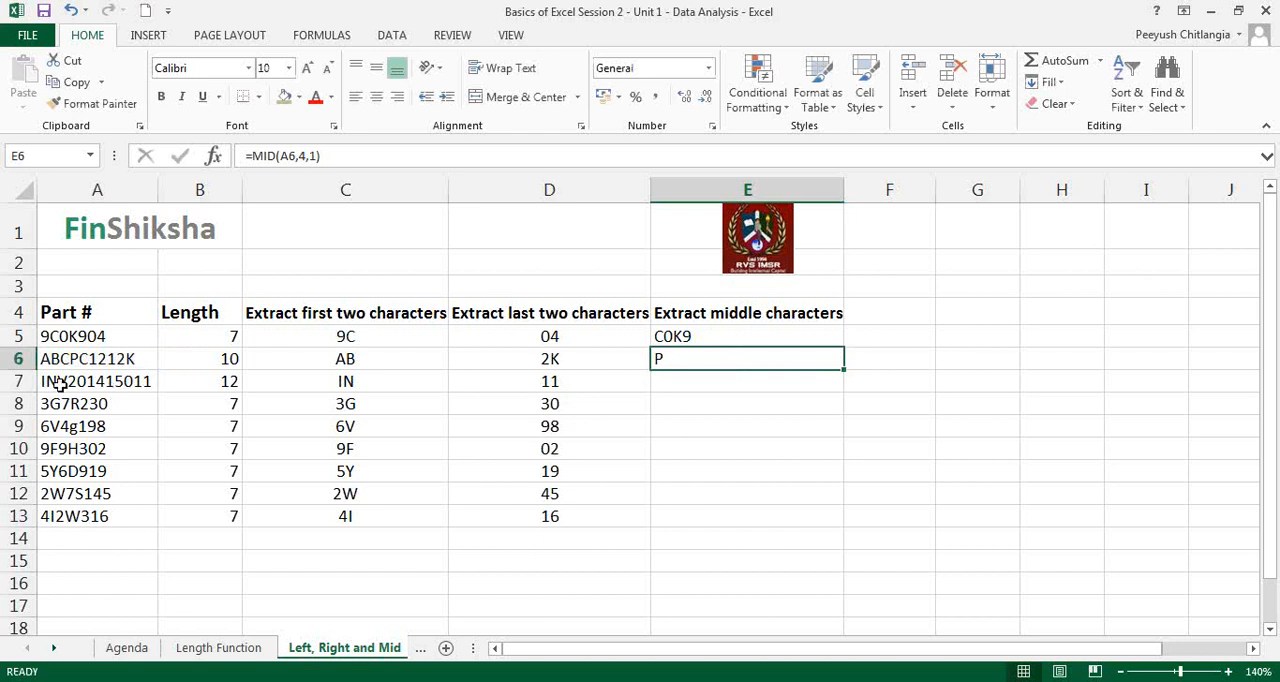
Step: Enter =MID(A7,4,6) in E7 to extract six characters from the fourth position of A7, and review the formula
{"action": "left_click", "coordinate": [18, 381]}
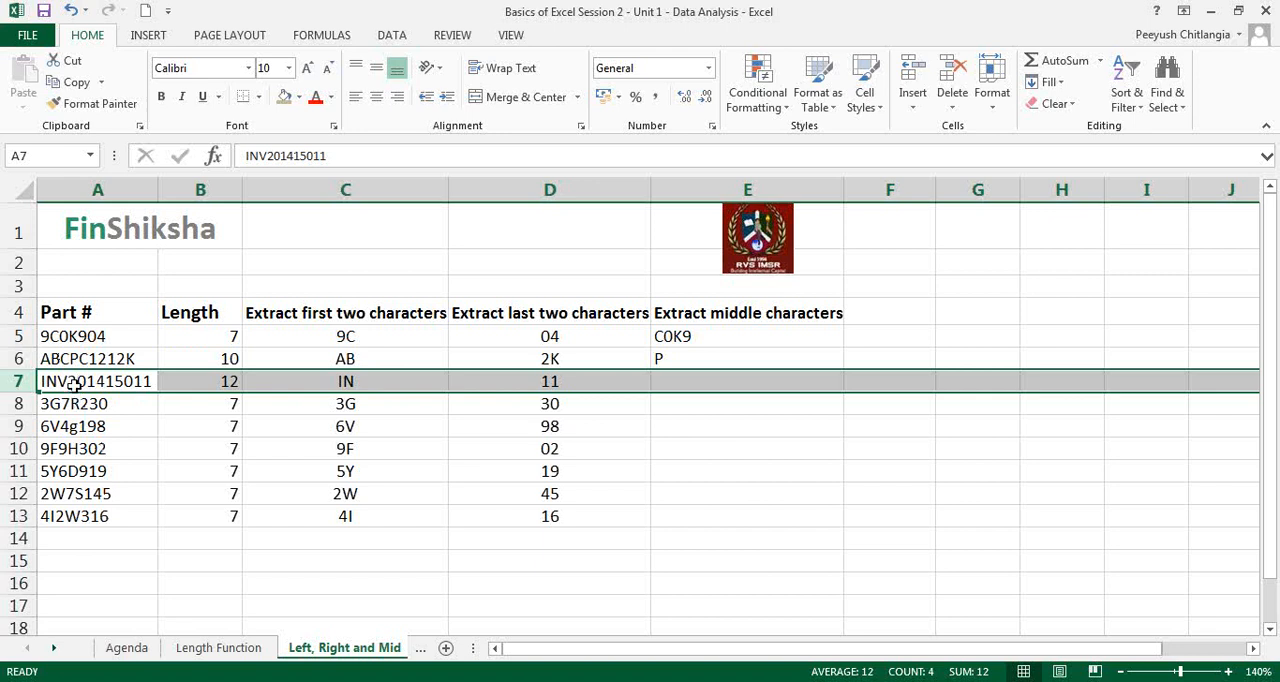
{"action": "left_click", "coordinate": [658, 384]}
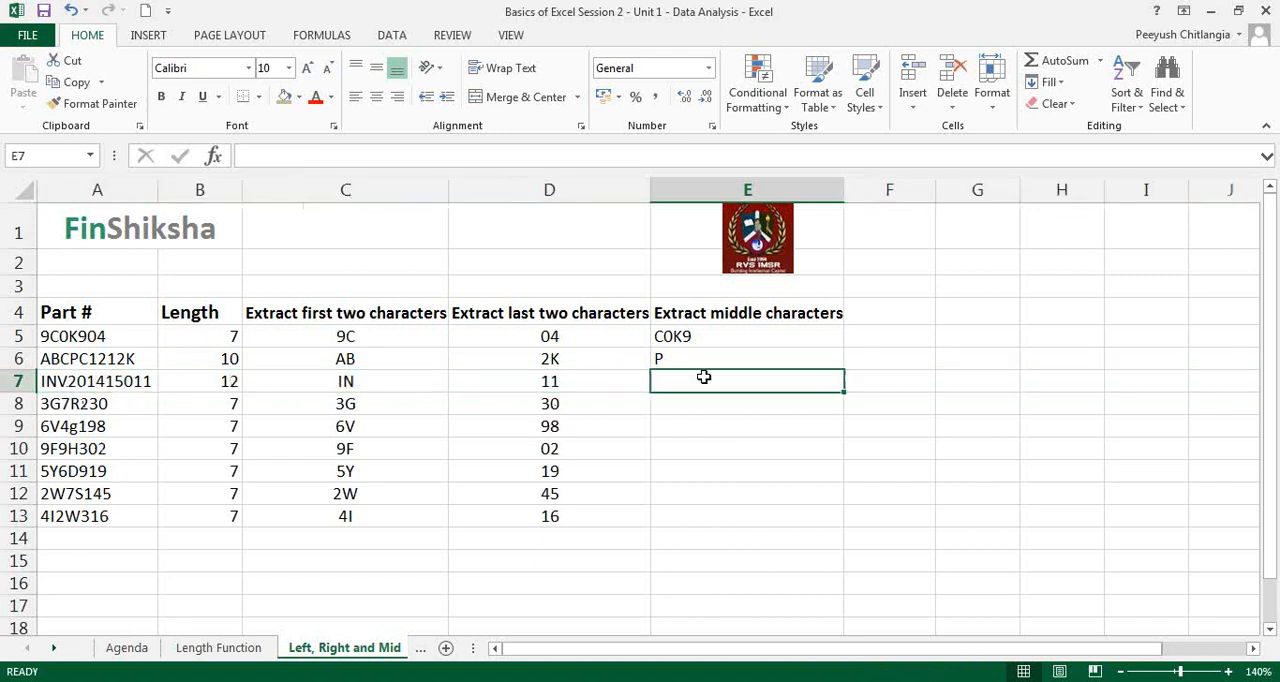
{"action": "type", "text": "=mid"}
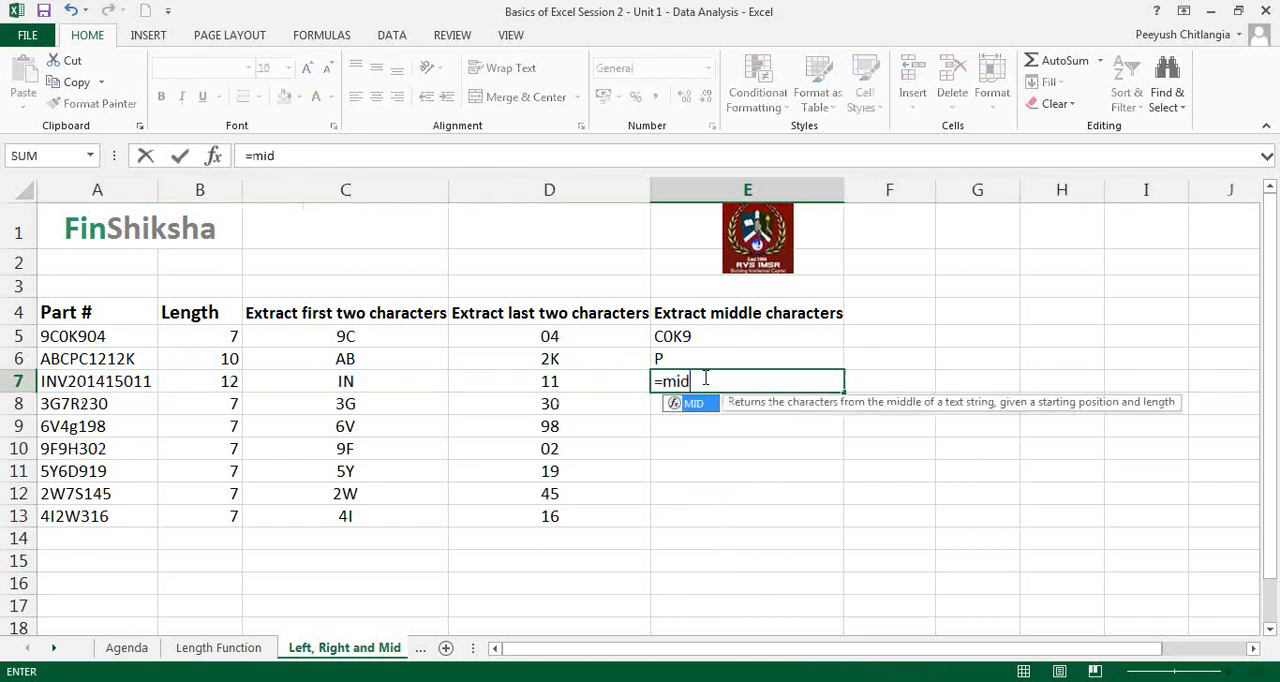
{"action": "type", "text": "("}
{"action": "key", "text": "Left"}
{"action": "key", "text": "Left"}
{"action": "key", "text": "Left"}
{"action": "key", "text": "Left"}
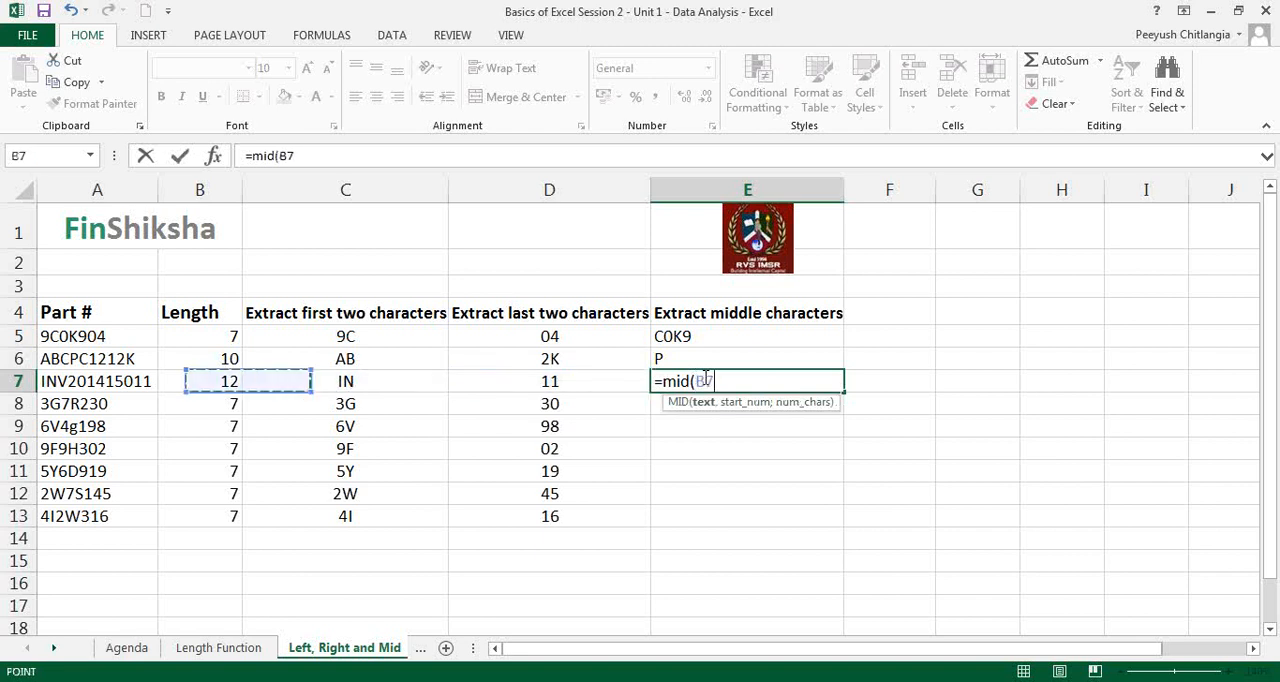
{"action": "type", "text": ","}
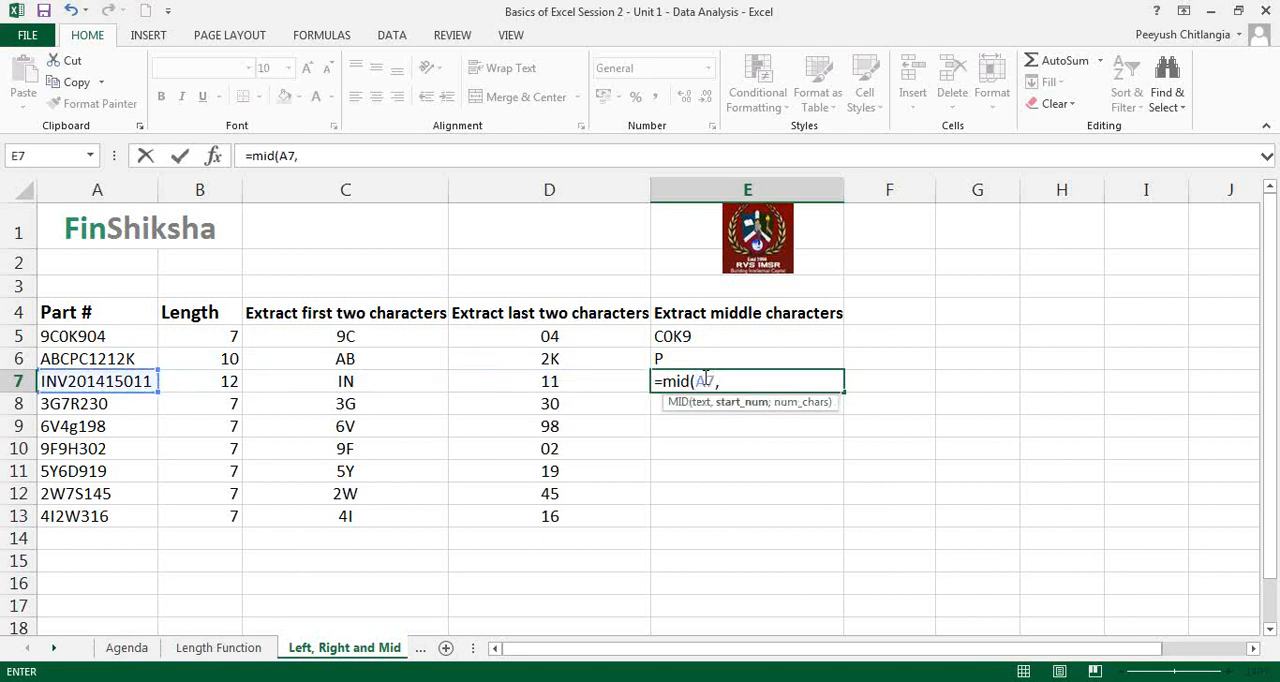
{"action": "type", "text": "4,"}
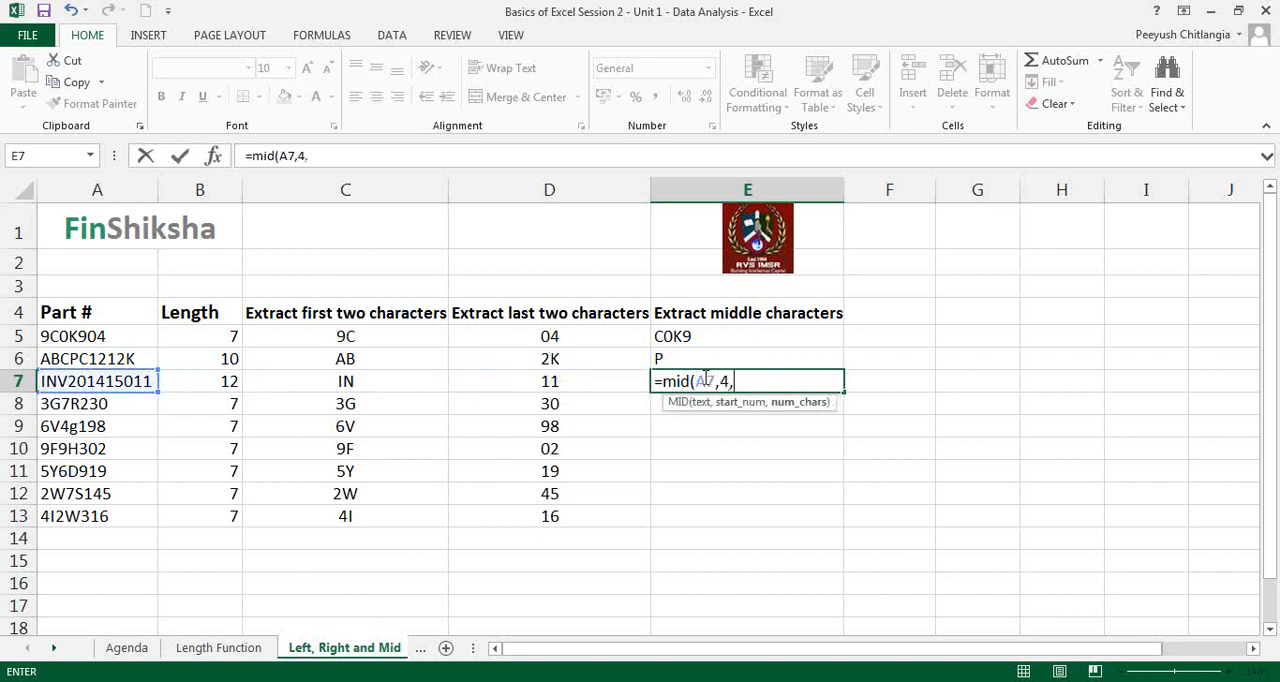
{"action": "type", "text": "6)"}
{"action": "key", "text": "Return"}
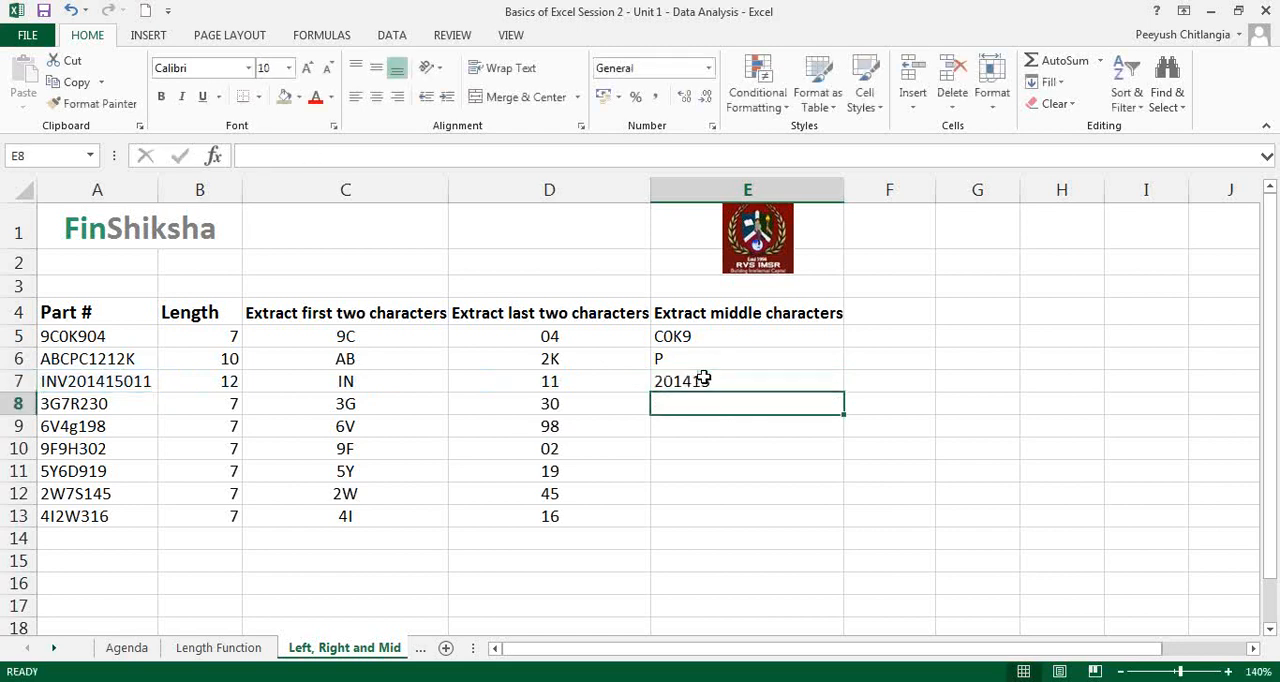
{"action": "left_click", "coordinate": [704, 378]}
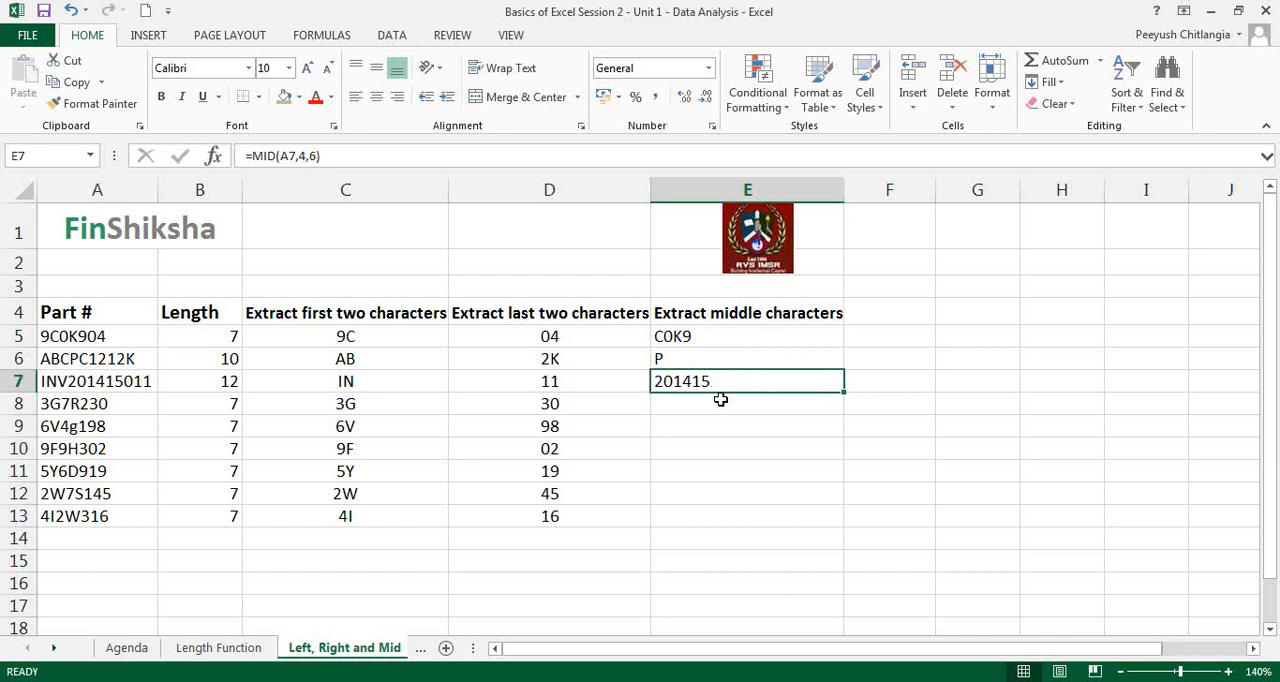
Step: Copy the MID formula from E5 into E8:E13 to extract the middle characters of the remaining part numbers
{"action": "left_click", "coordinate": [718, 336]}
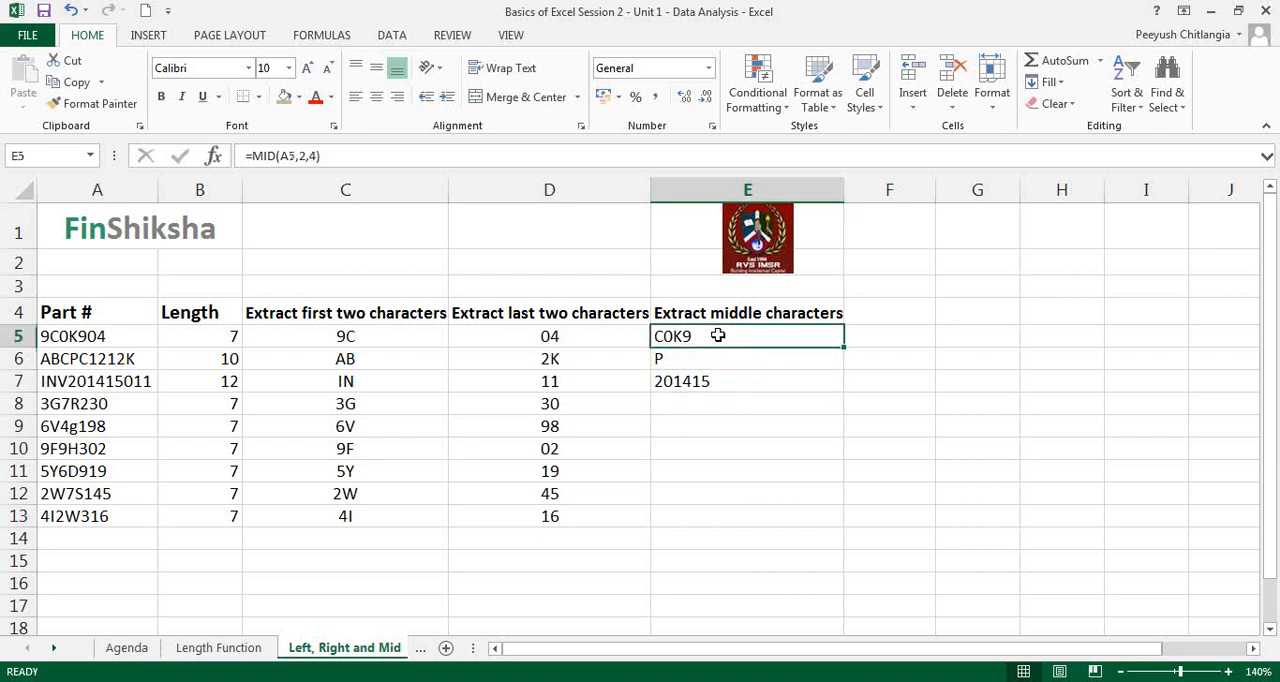
{"action": "key", "text": "ctrl+c"}
{"action": "left_click_drag", "start_coordinate": [700, 403], "coordinate": [696, 509]}
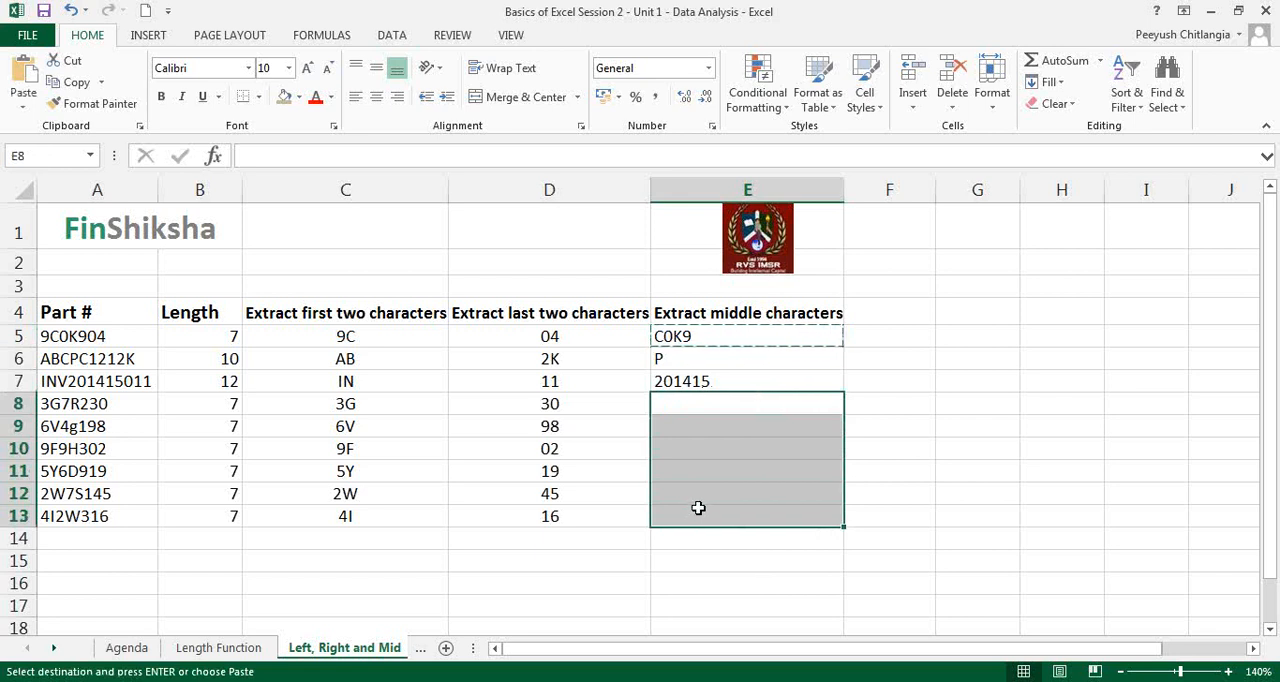
{"action": "key", "text": "ctrl+v"}
{"action": "key", "text": "Escape"}
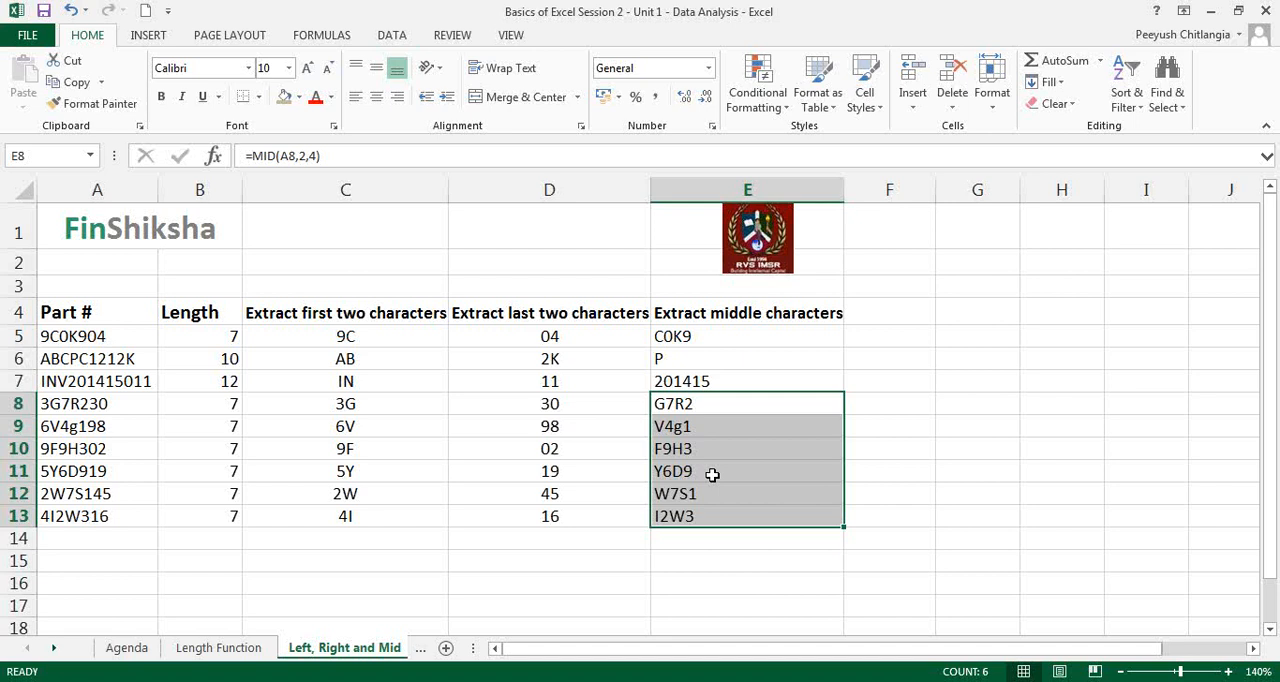
{"action": "key", "text": "alt+Tab"}
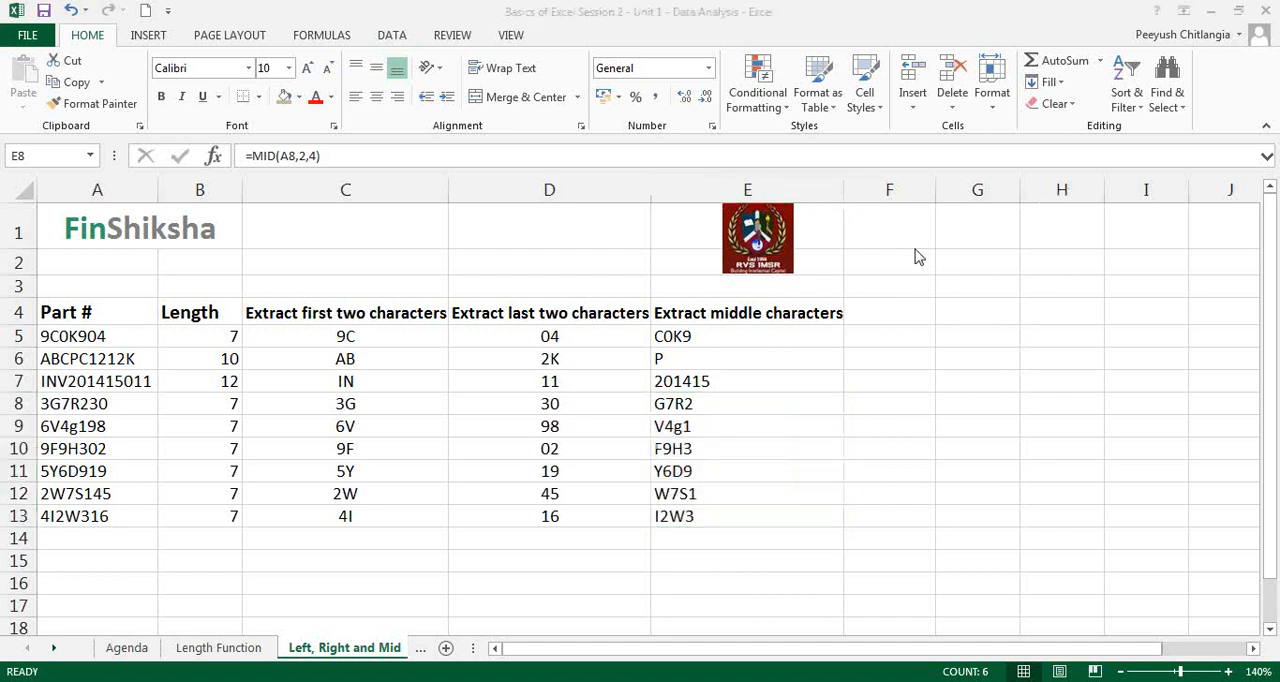